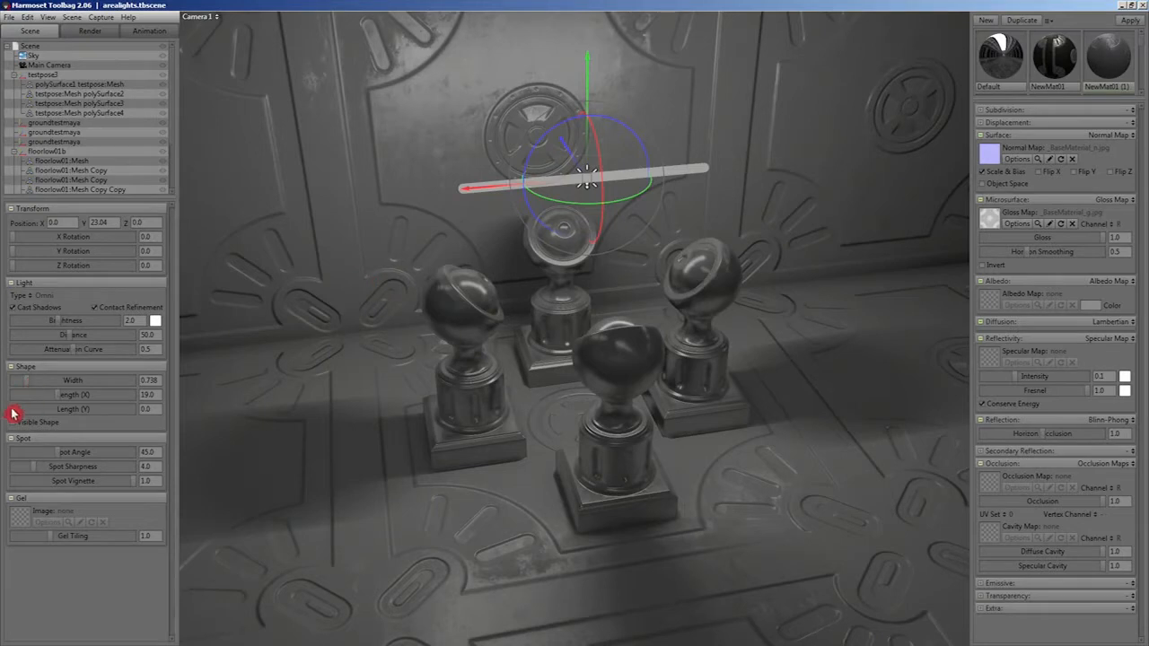
- Stretch the light into a rectangle with Length (X) 17.05 and Length (Y) 13.61, and tilt it to an X Rotation of about 322
left_click_drag(24, 408, 56, 395)
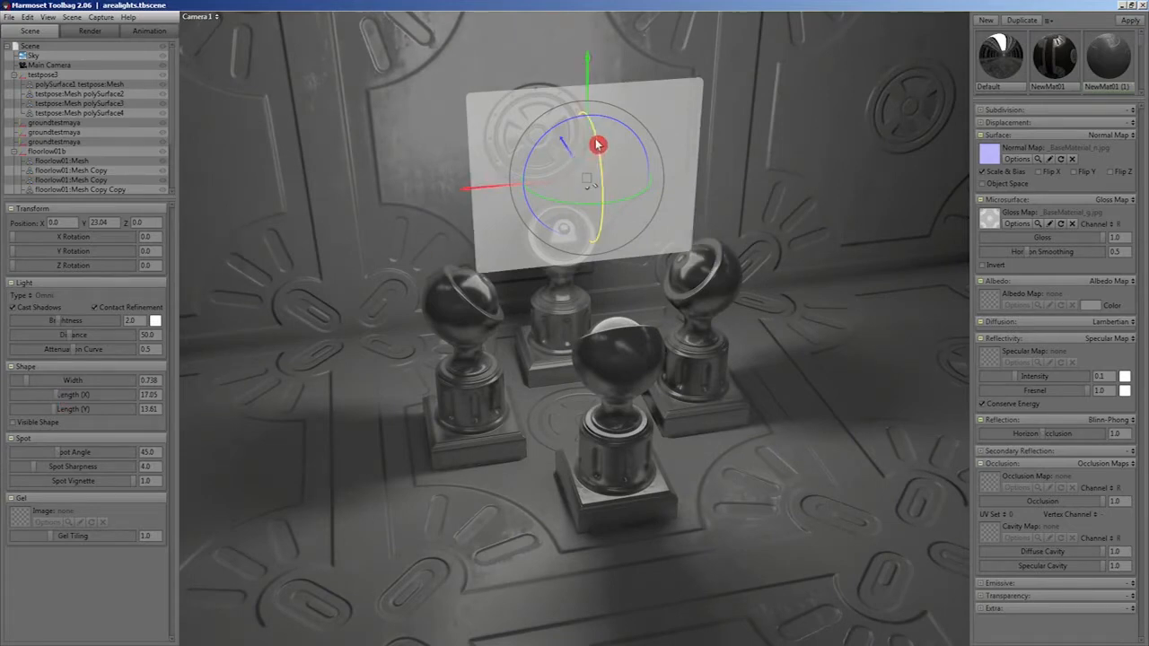
left_click_drag(598, 143, 539, 143)
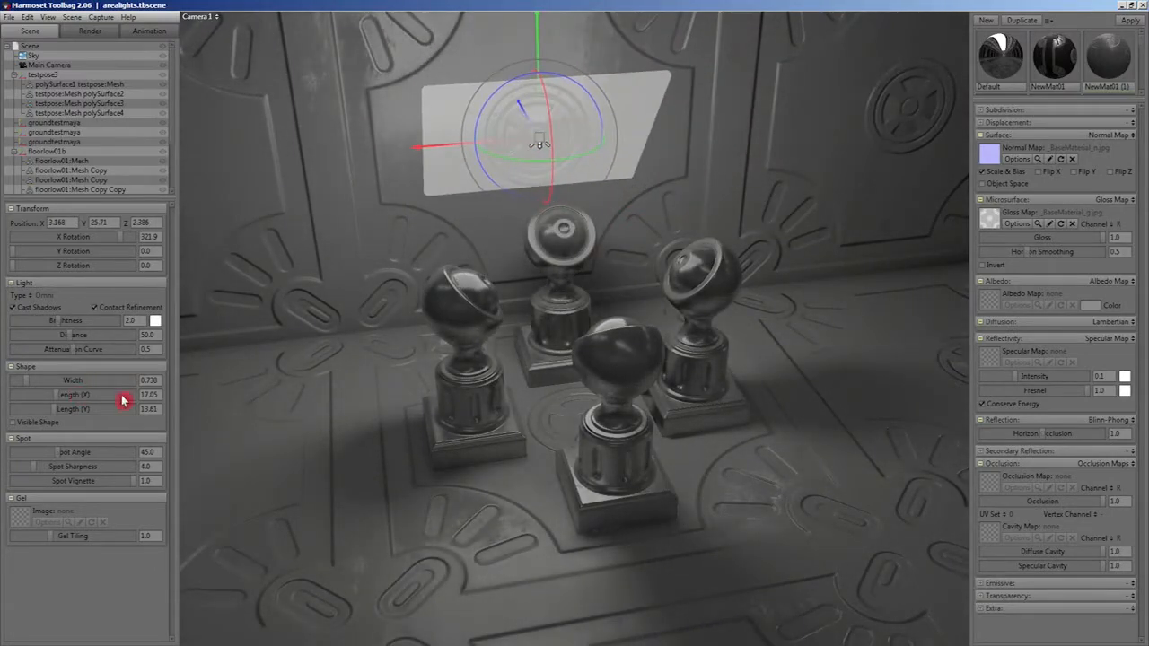
- Reduce the light to a thin tube with Length (Y) 0 and make its shape visible
left_click_drag(161, 408, 7, 410)
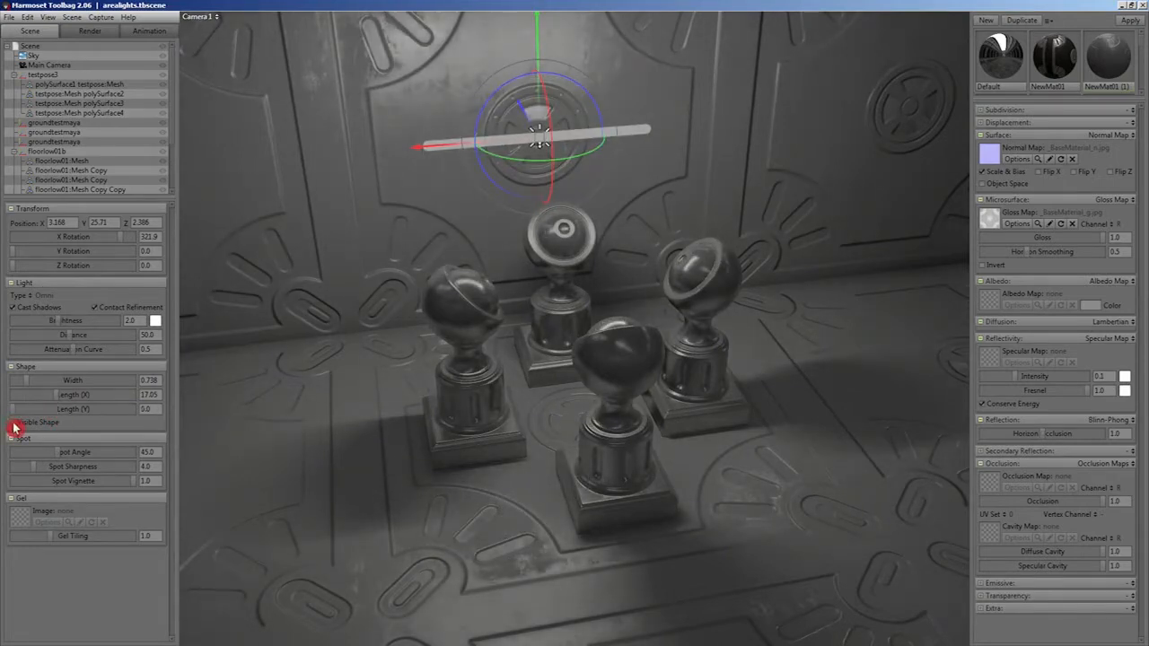
left_click(15, 426)
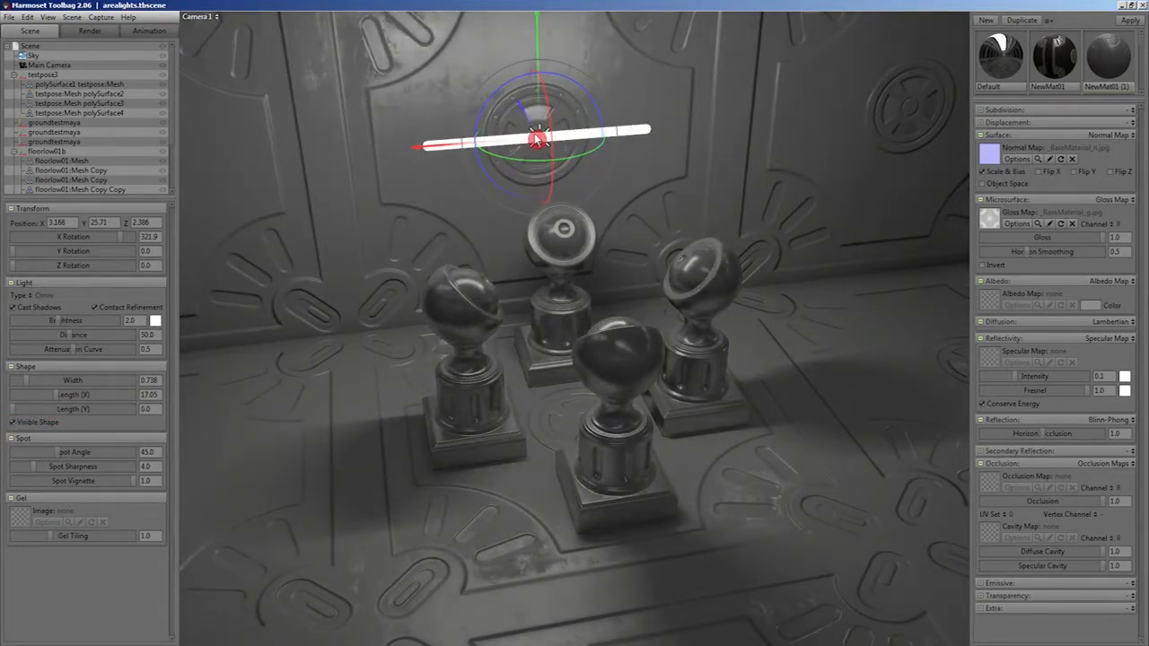
- Duplicate the tube light twice and space the three tubes in parallel above the statues
left_click_drag(539, 141, 597, 188)
key("ctrl+d")
key("ctrl+d")
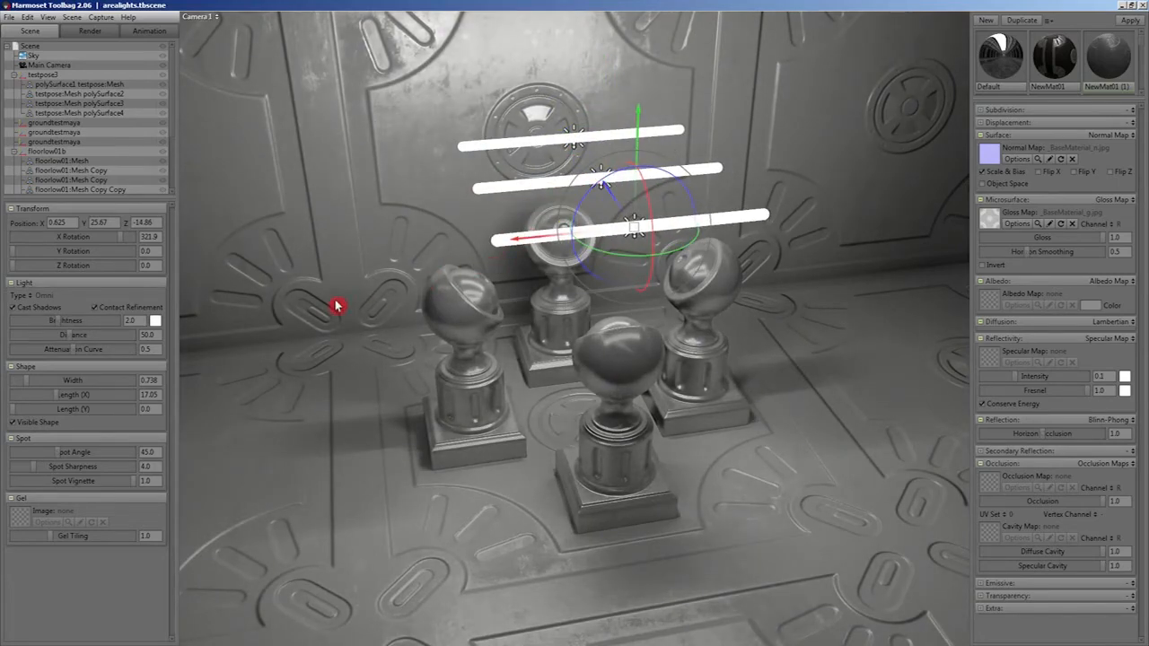
- Duplicate the front tube light, place the copy beside the row of tubes, and set its Length (X) to 0
key("ctrl+d")
left_click_drag(575, 235, 319, 212)
left_click_drag(65, 395, 9, 397)
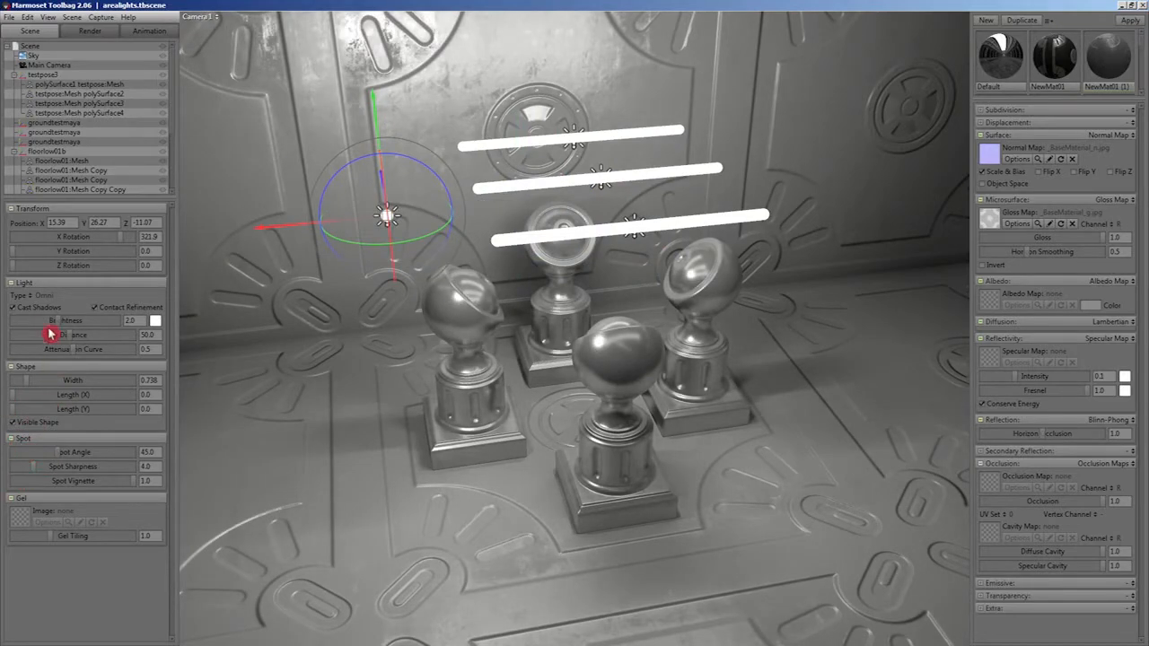
- Change the copied light to a Spot light aimed across the statues, with its visible shape turned off
left_click(34, 299)
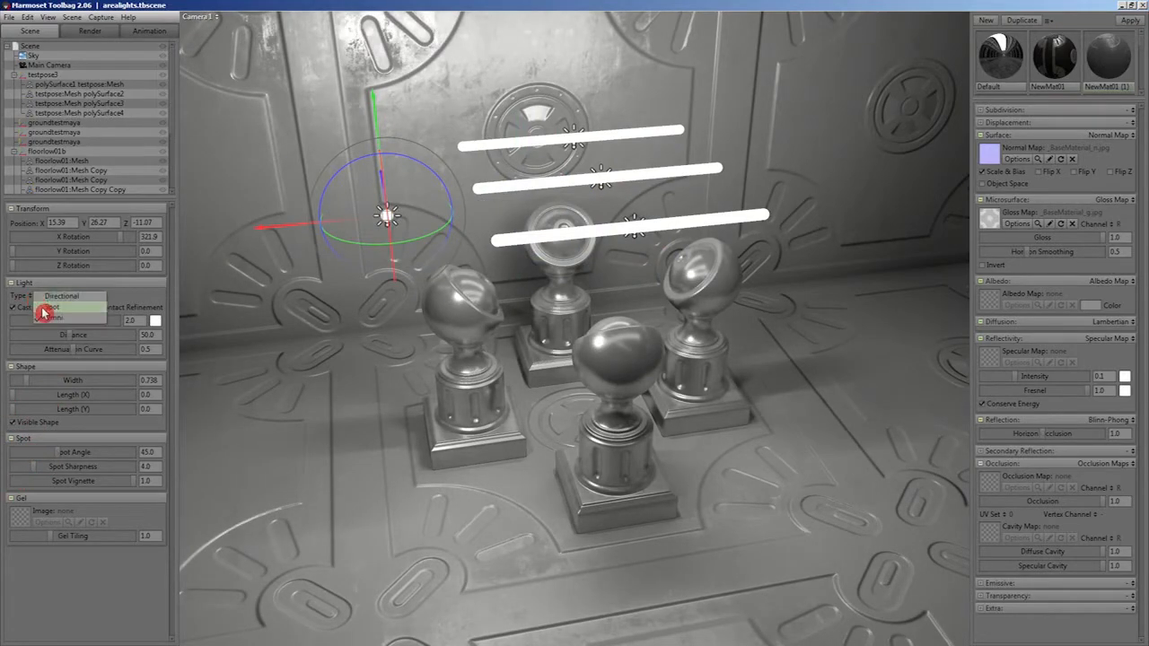
left_click(42, 307)
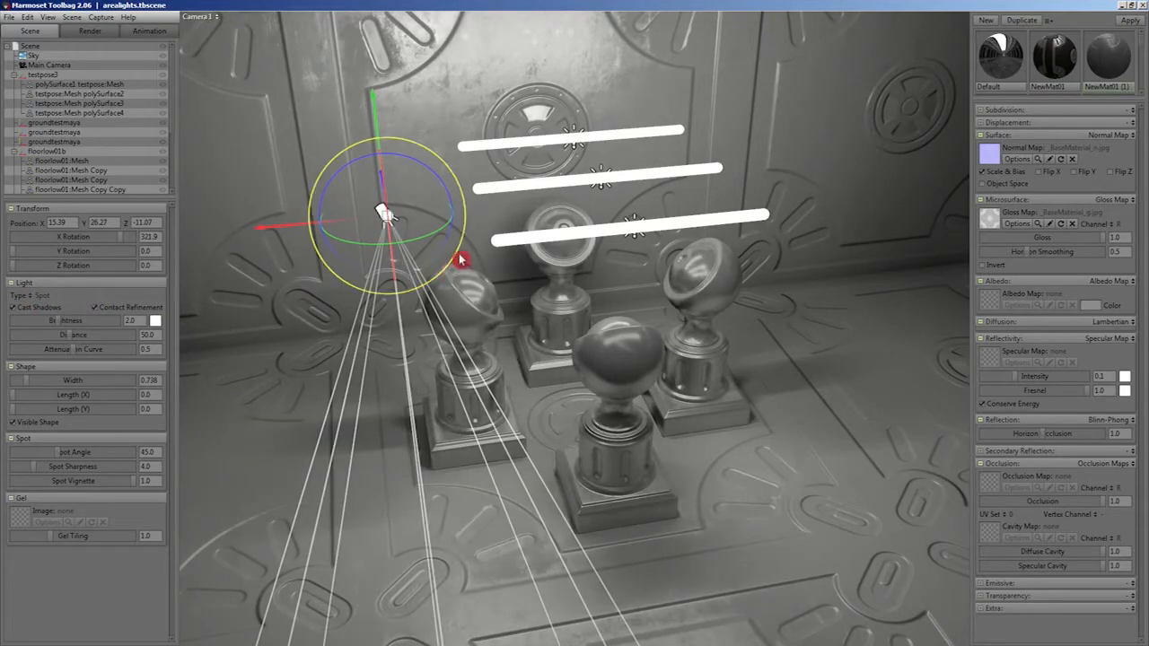
left_click_drag(456, 257, 368, 215)
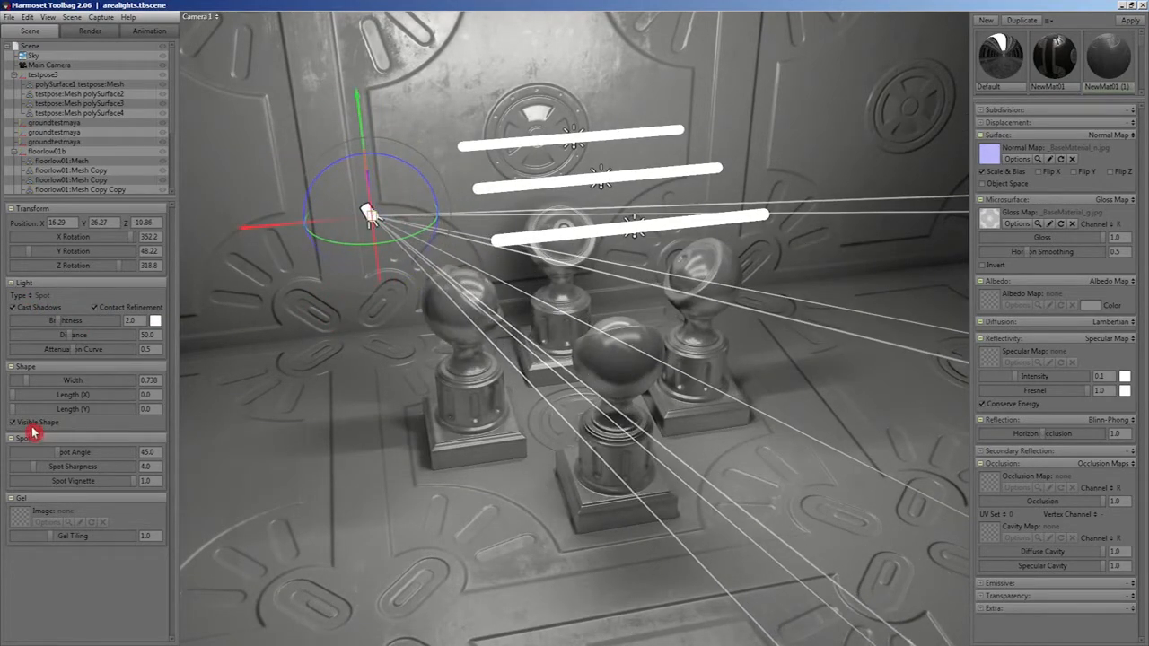
left_click(569, 239)
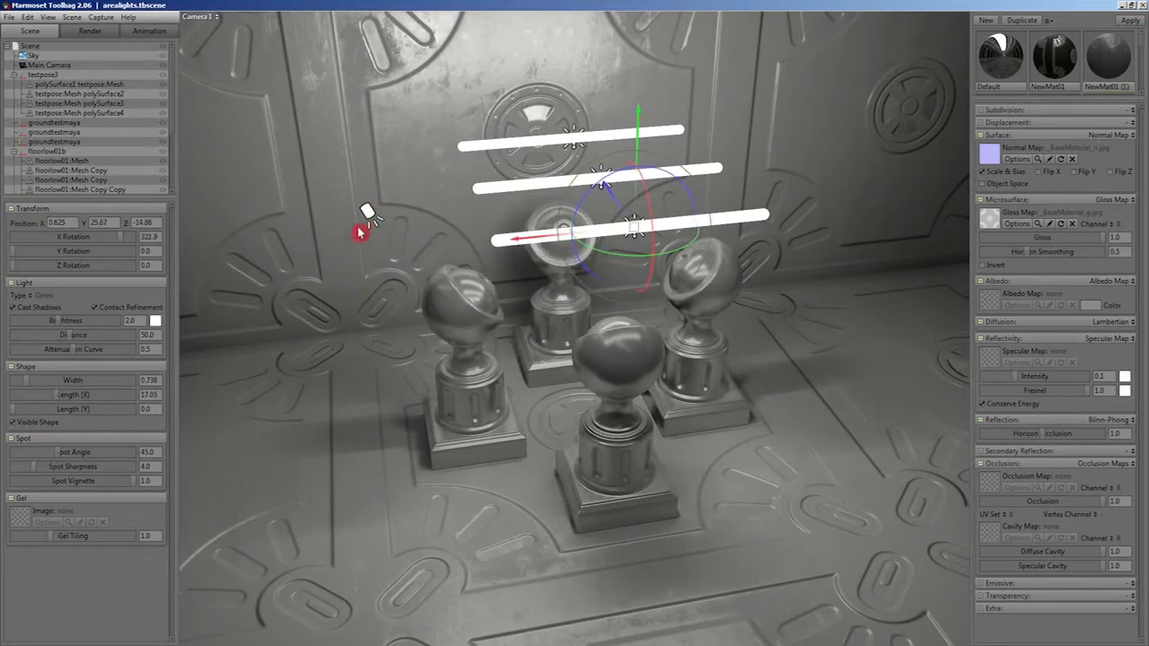
left_click(371, 220)
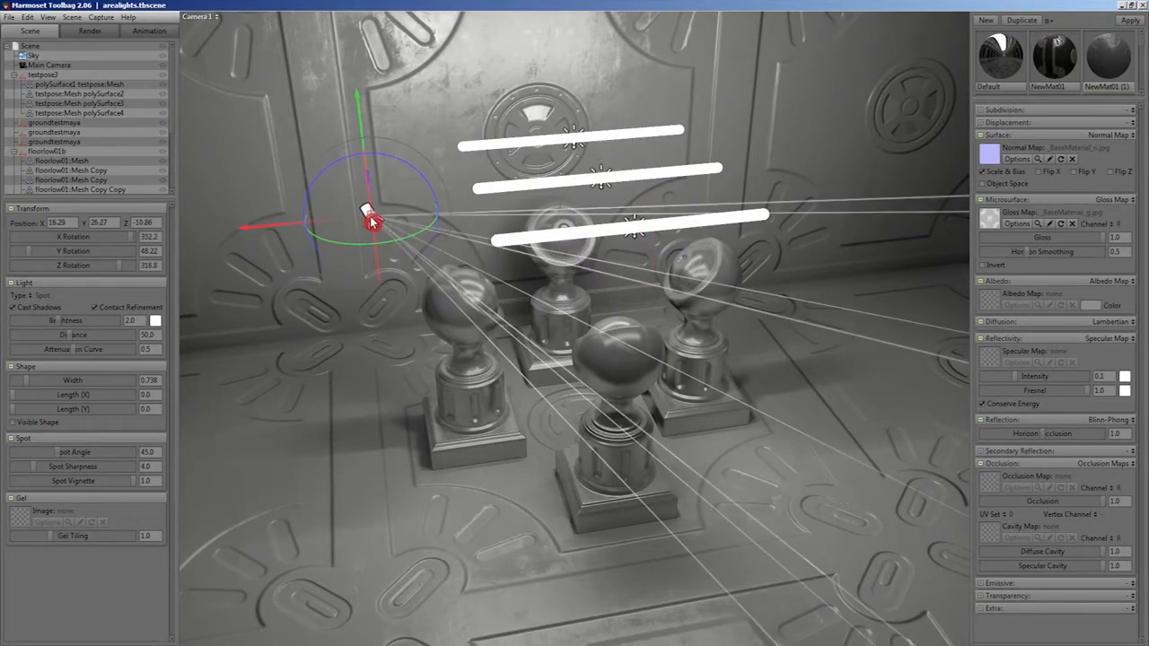
left_click(528, 243)
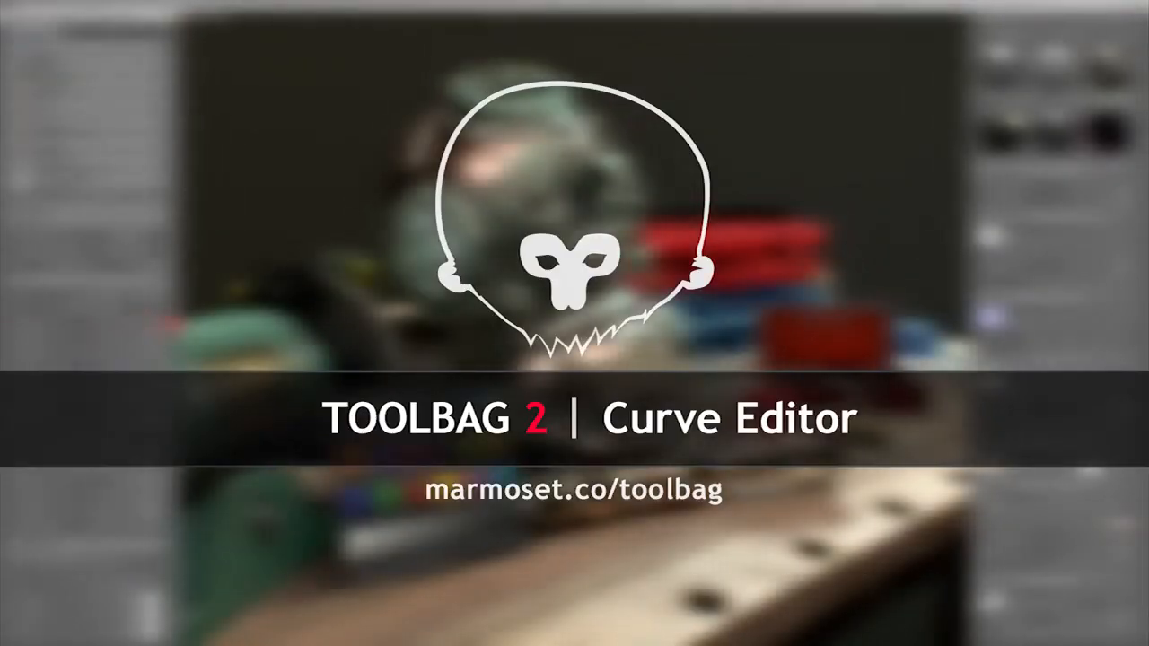
- Open the Curve Editor for the main camera's color post effect and bend the RGB curve into a contrast-boosting S shape
left_click_drag(173, 330, 169, 393)
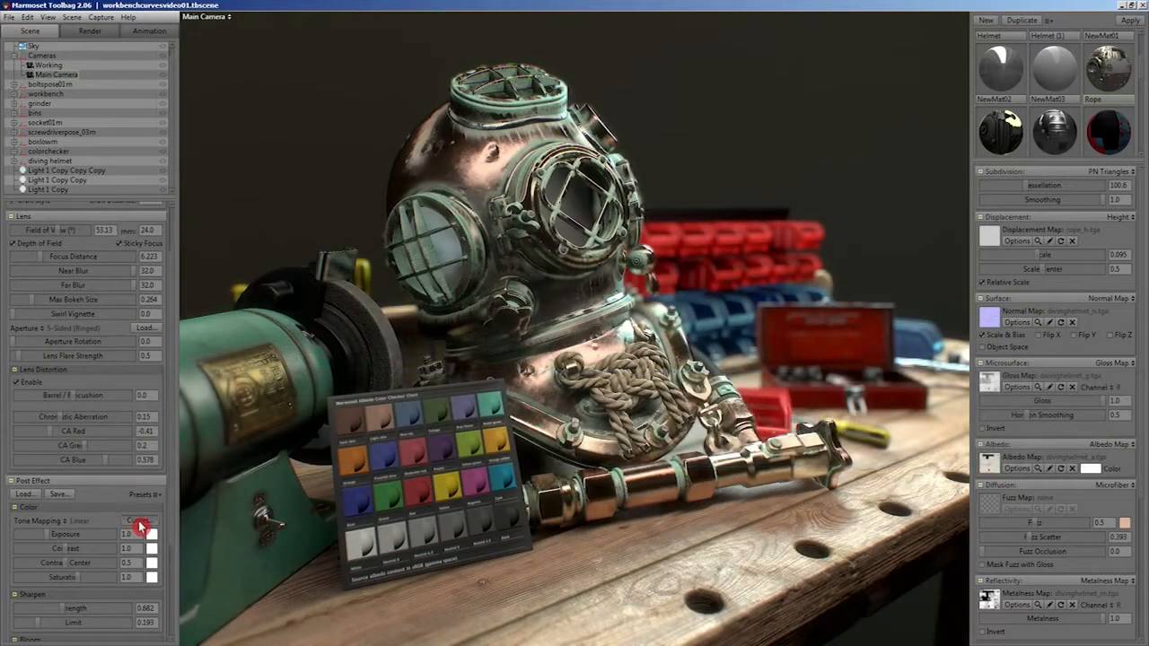
left_click(139, 523)
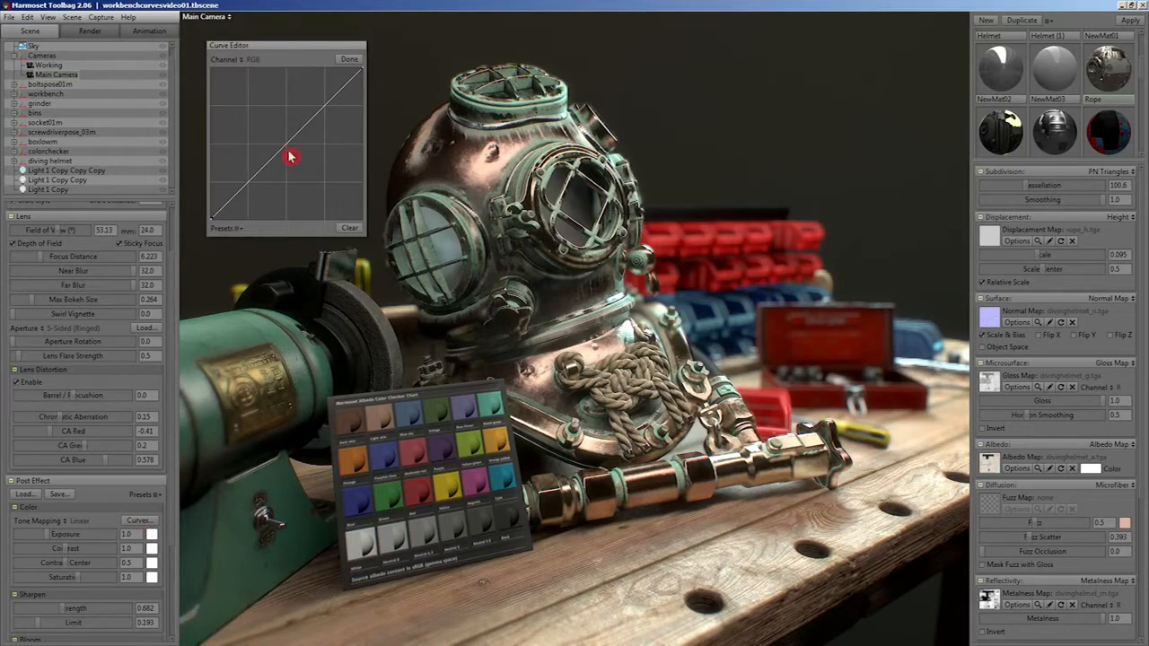
left_click_drag(320, 114, 320, 108)
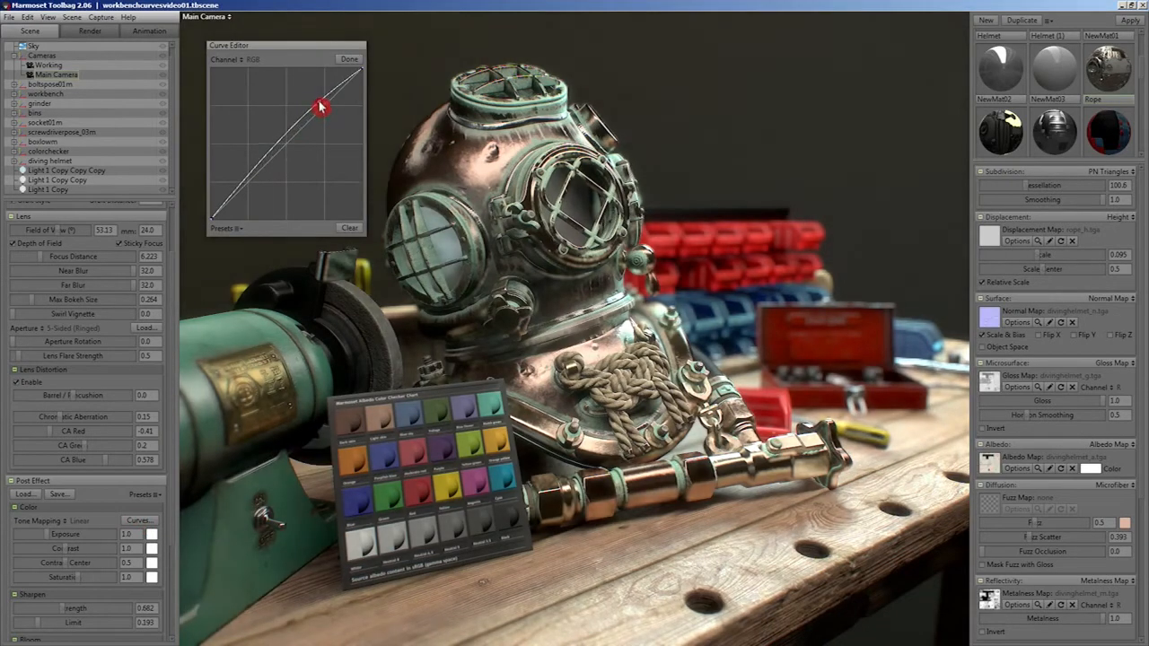
left_click_drag(248, 184, 254, 196)
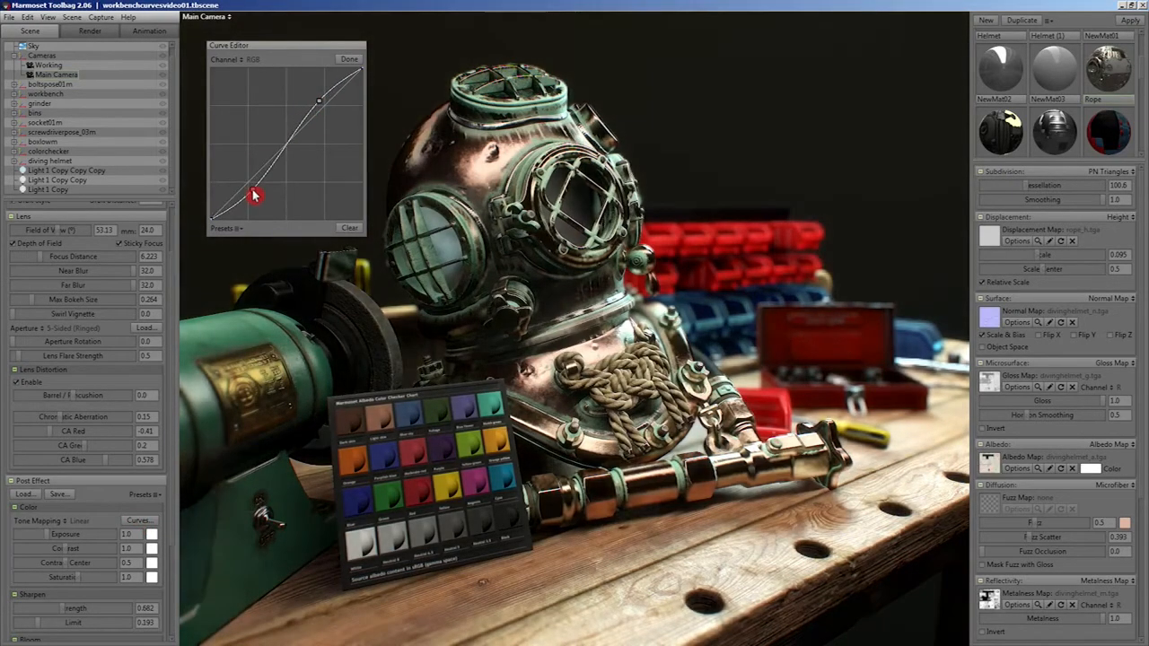
left_click_drag(320, 106, 329, 109)
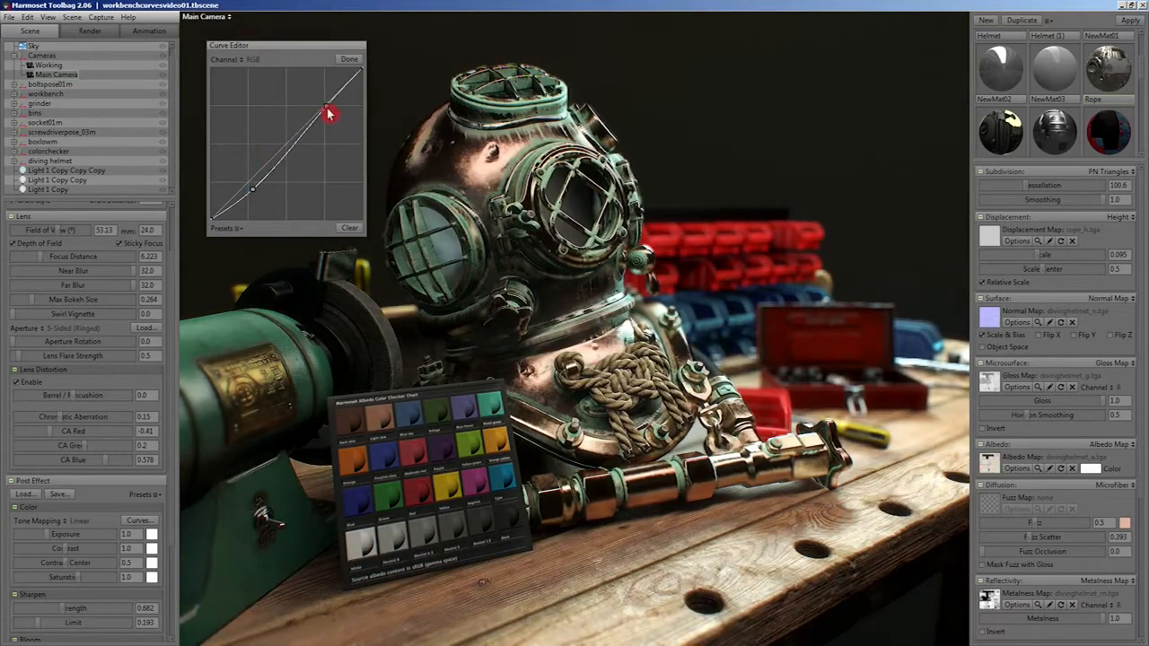
mouse_move(256, 195)
left_mouse_down()
mouse_move(244, 181)
mouse_move(252, 188)
left_mouse_up()
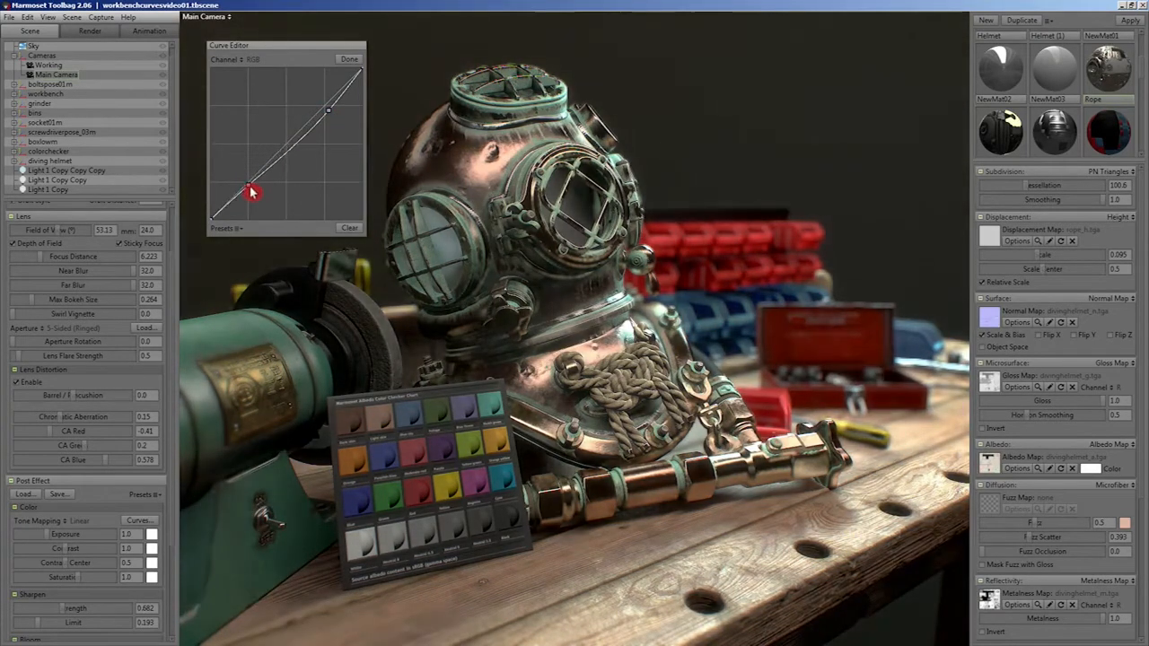
left_click_drag(329, 116, 319, 105)
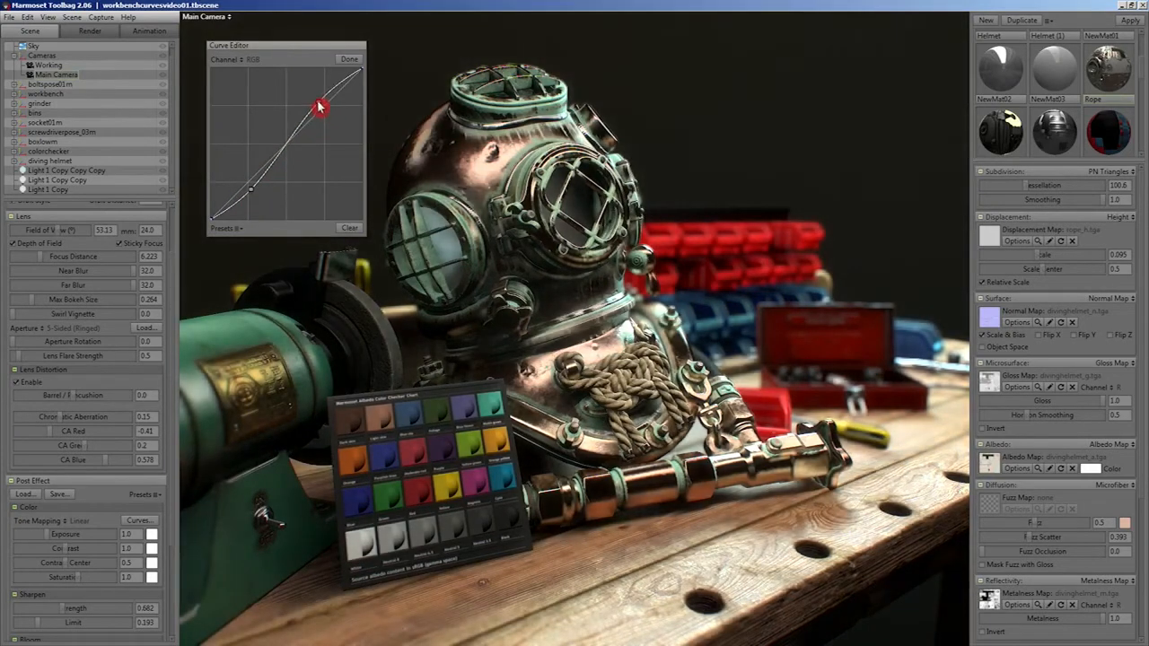
- Lower the midpoint of the Green channel's curve slightly below the diagonal
left_click(250, 60)
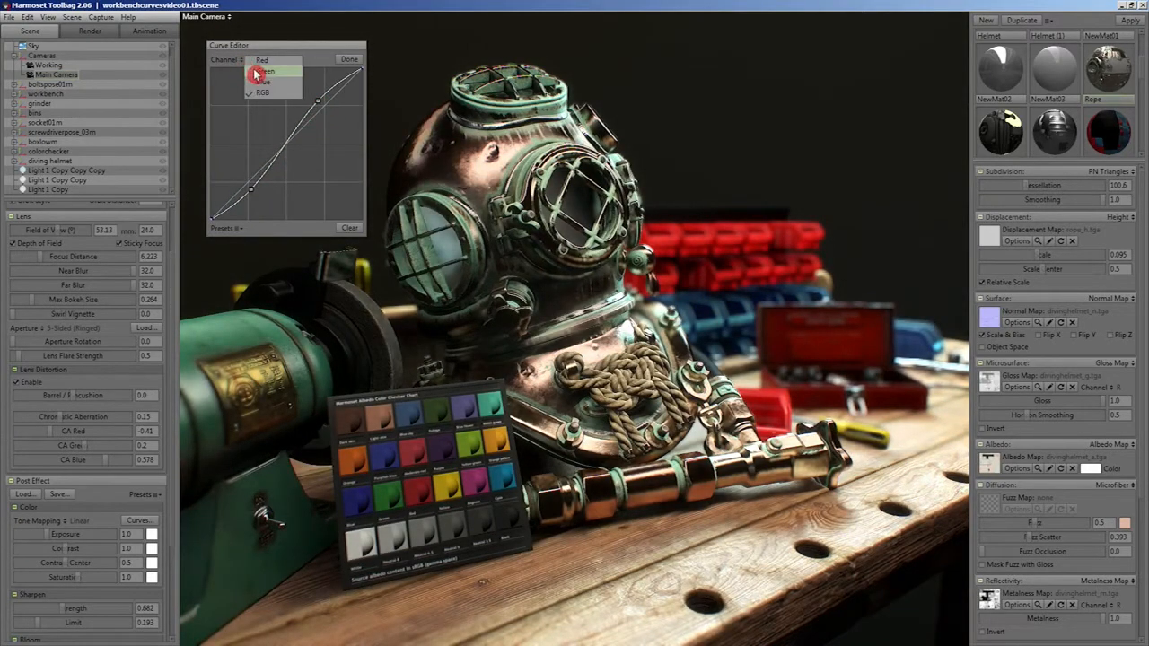
left_click(261, 71)
left_click_drag(288, 149, 289, 160)
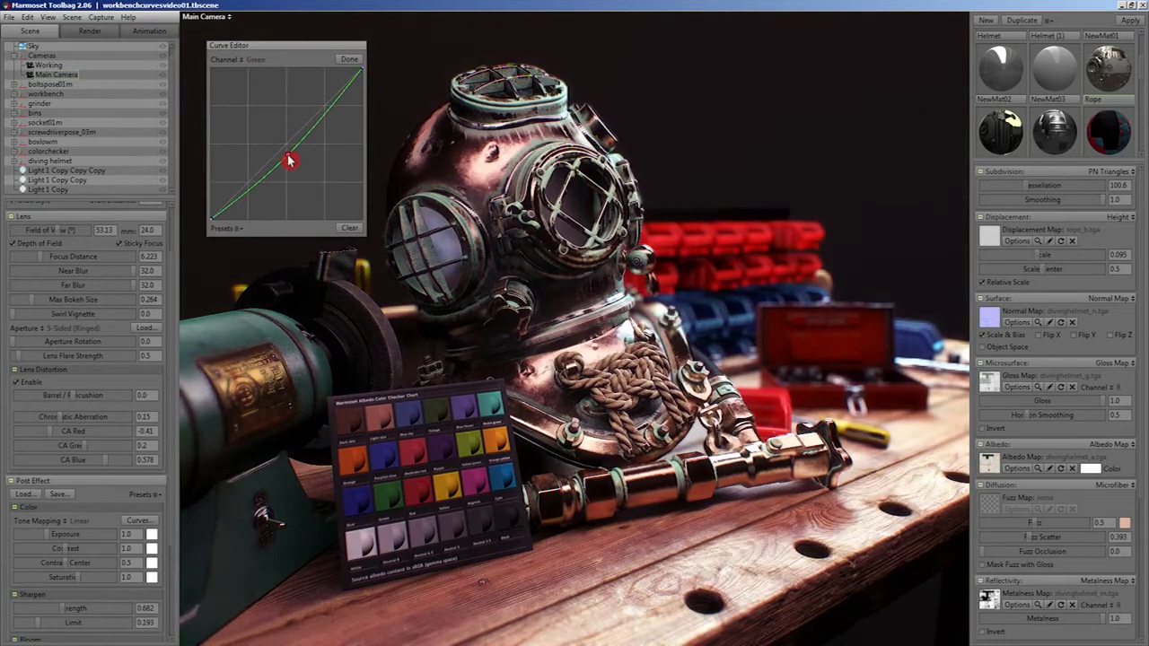
- Raise the black point of the Blue channel's curve to tint the shadows blue
left_click(242, 61)
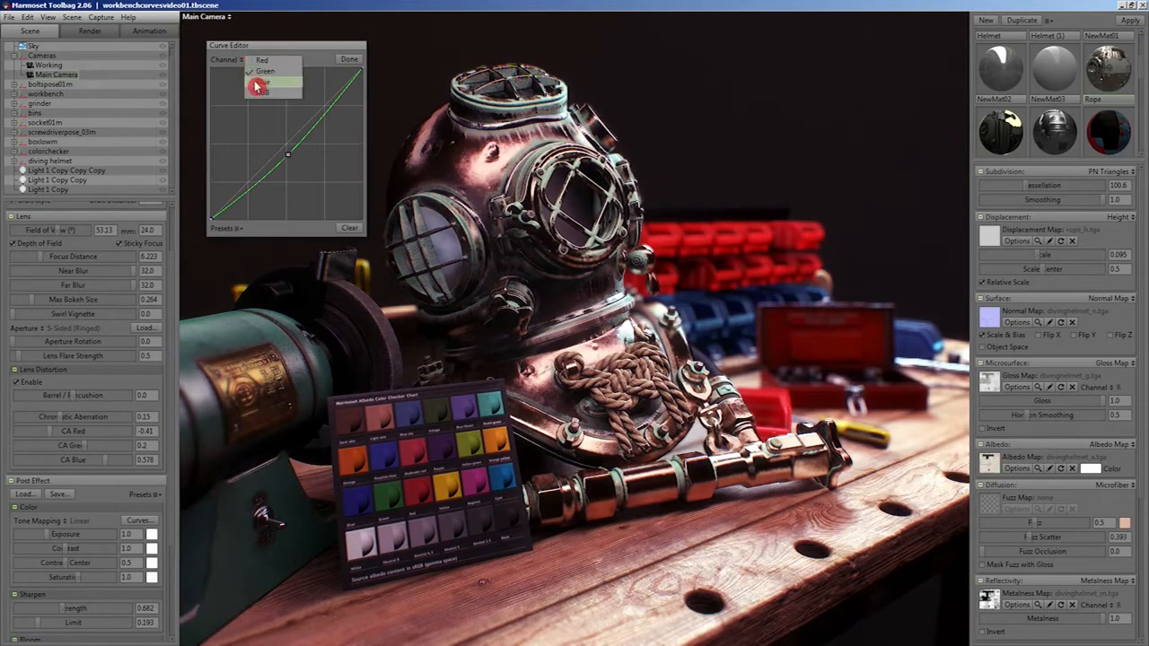
left_click(259, 82)
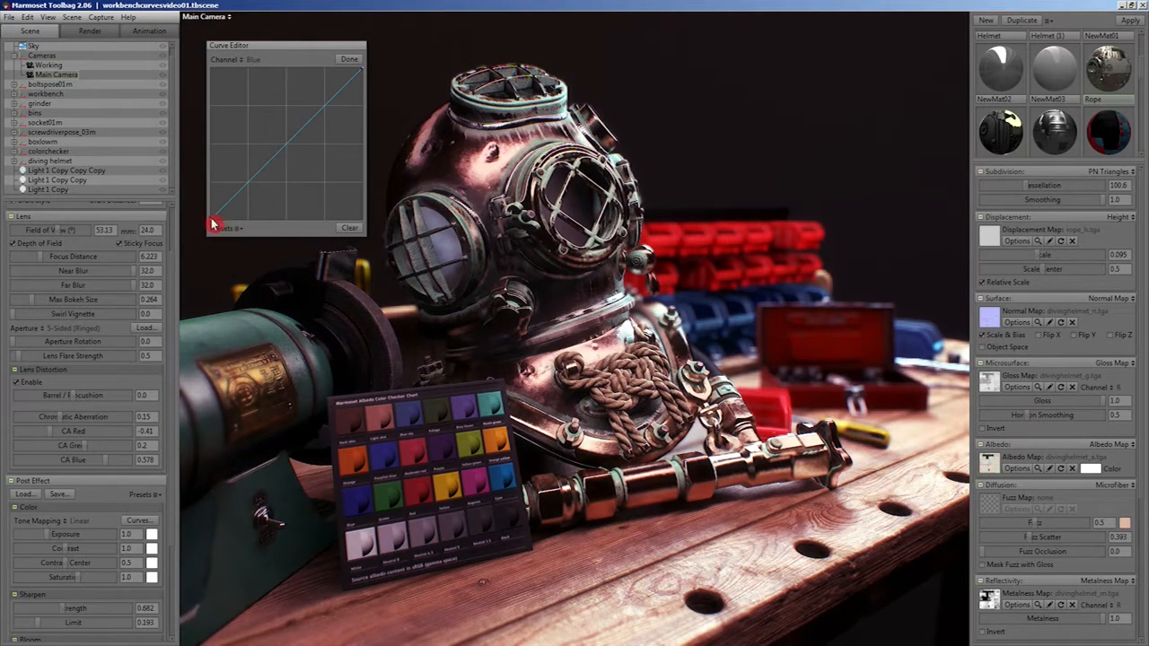
left_click_drag(213, 224, 211, 205)
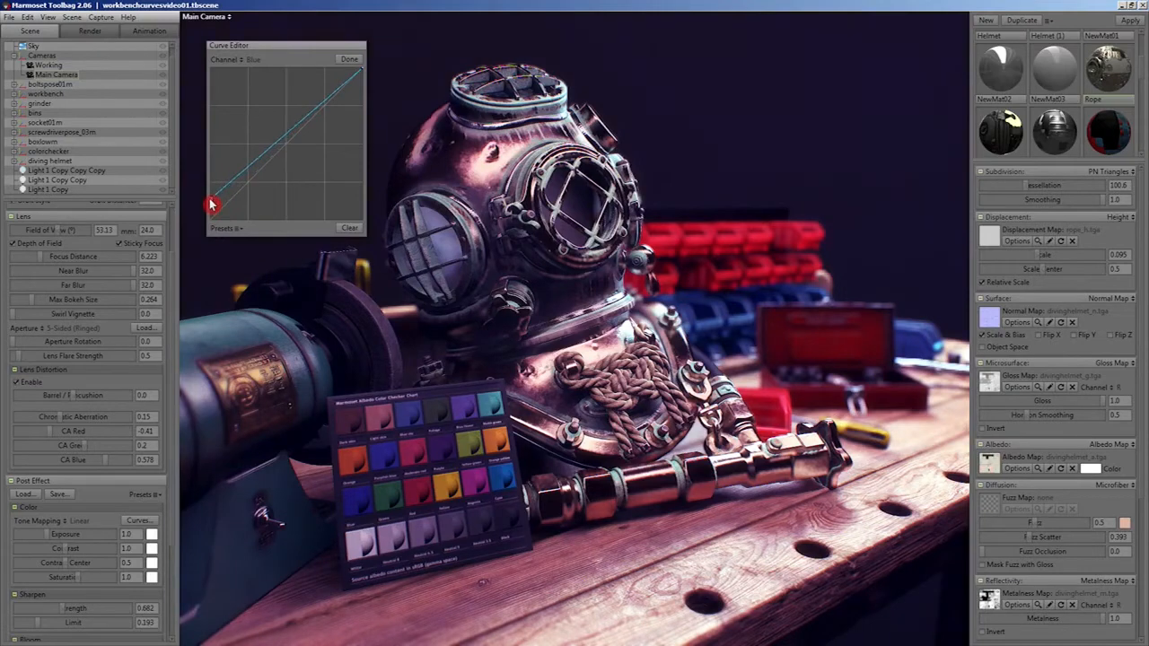
- Shape the Red channel's curve into an S with lowered shadows and raised highlights
left_click(244, 61)
left_click(259, 60)
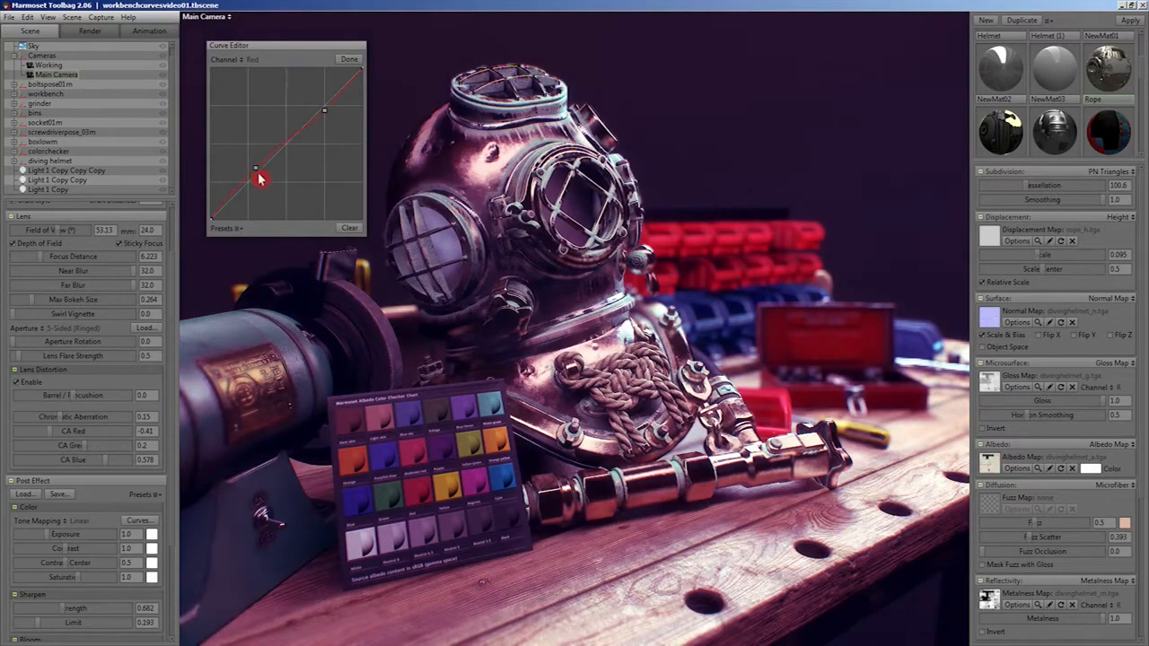
left_click_drag(258, 175, 263, 184)
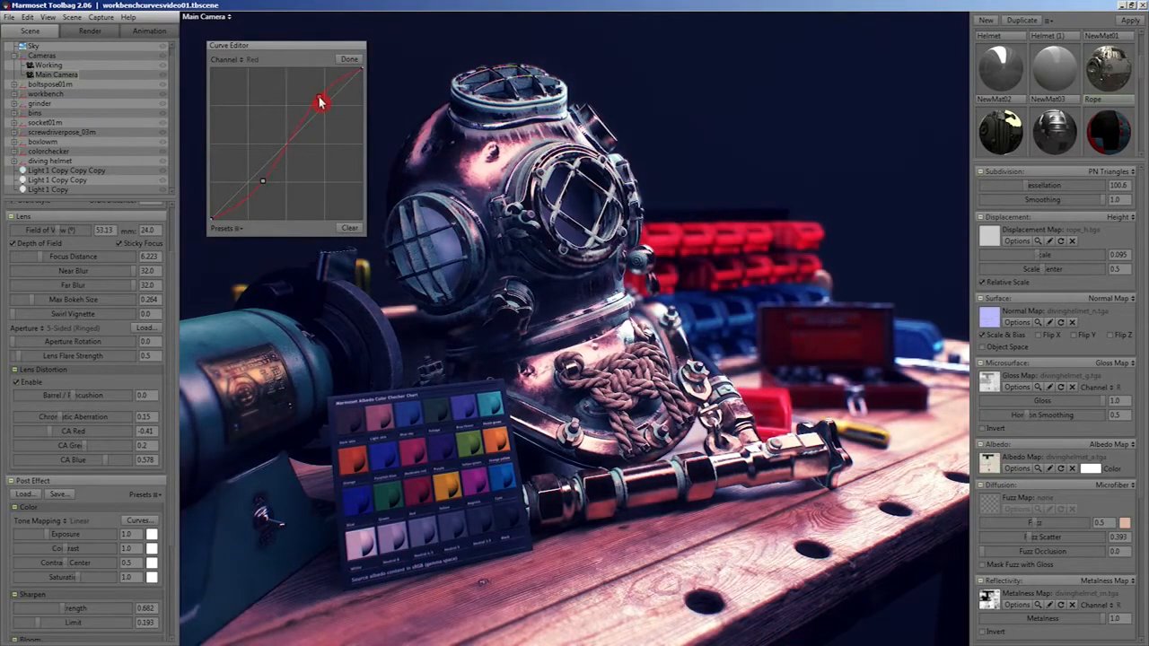
- Try several built-in curve presets in turn, including Bleached, High Contrast and Warm, ending with Matrix
left_click(235, 231)
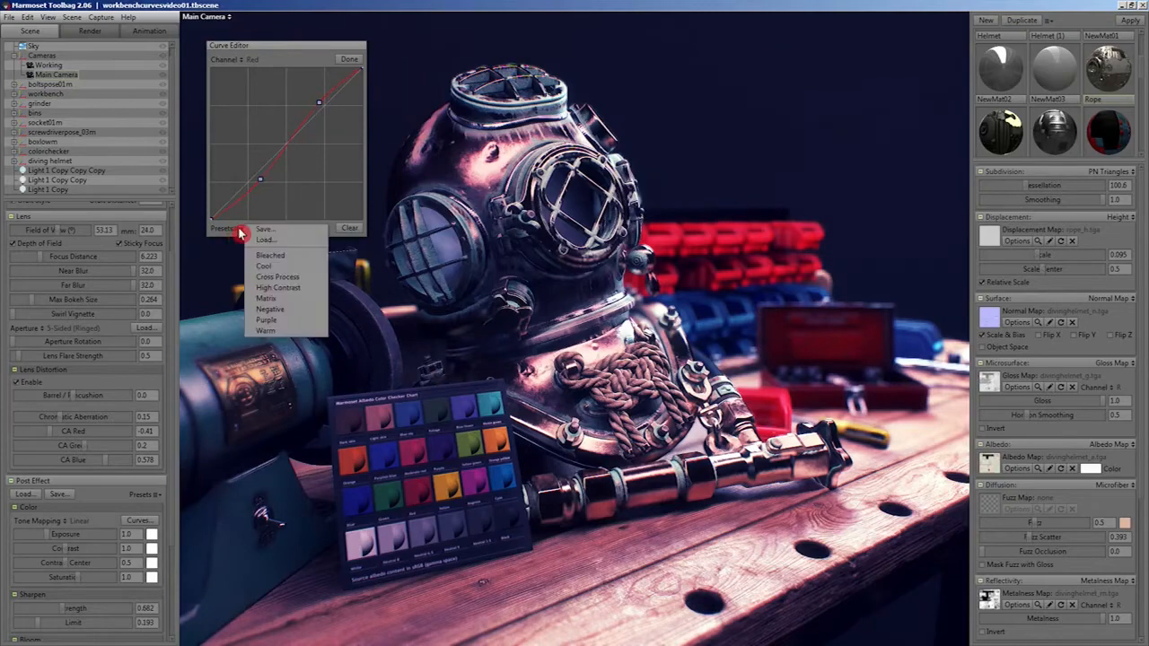
left_click(267, 256)
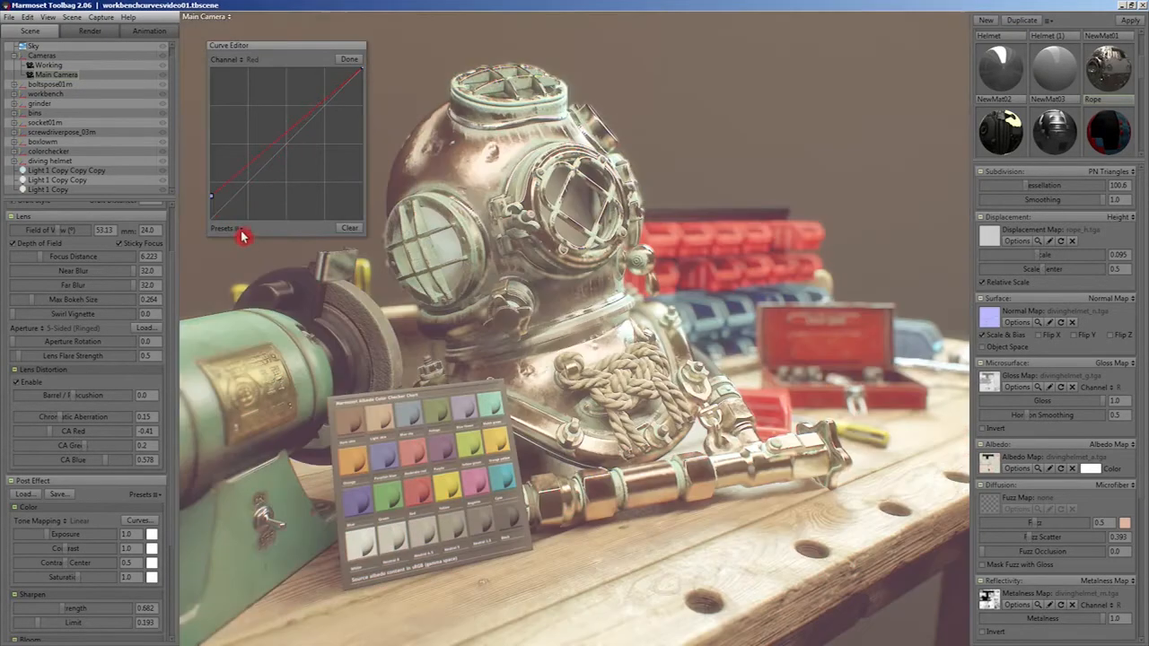
left_click(242, 231)
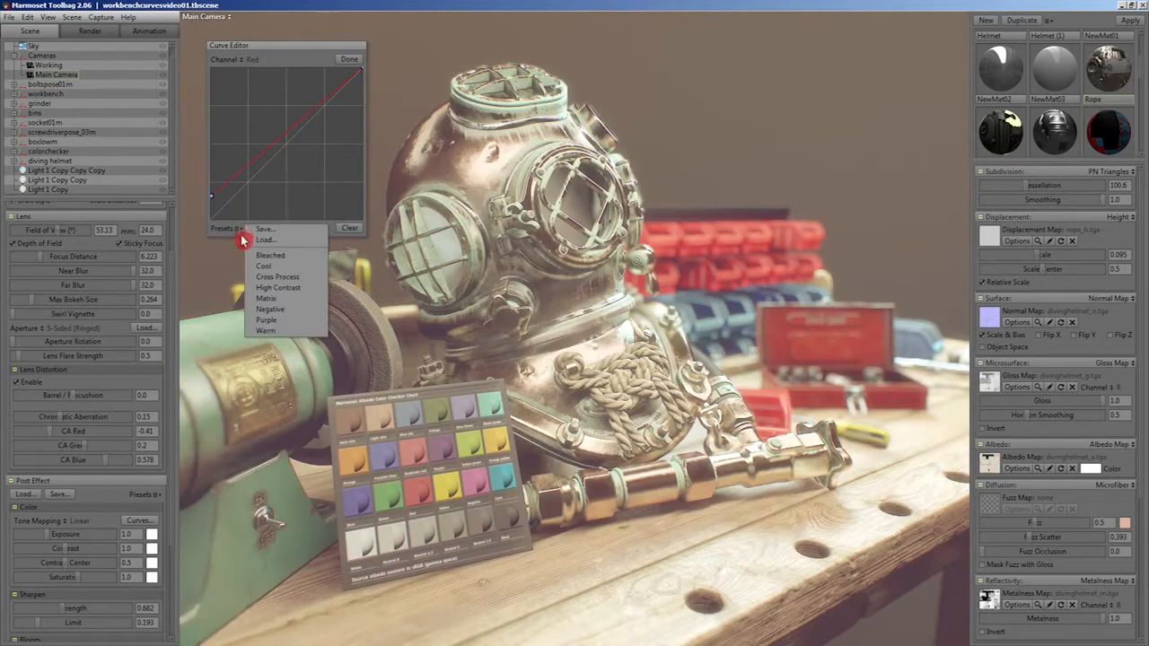
left_click(276, 282)
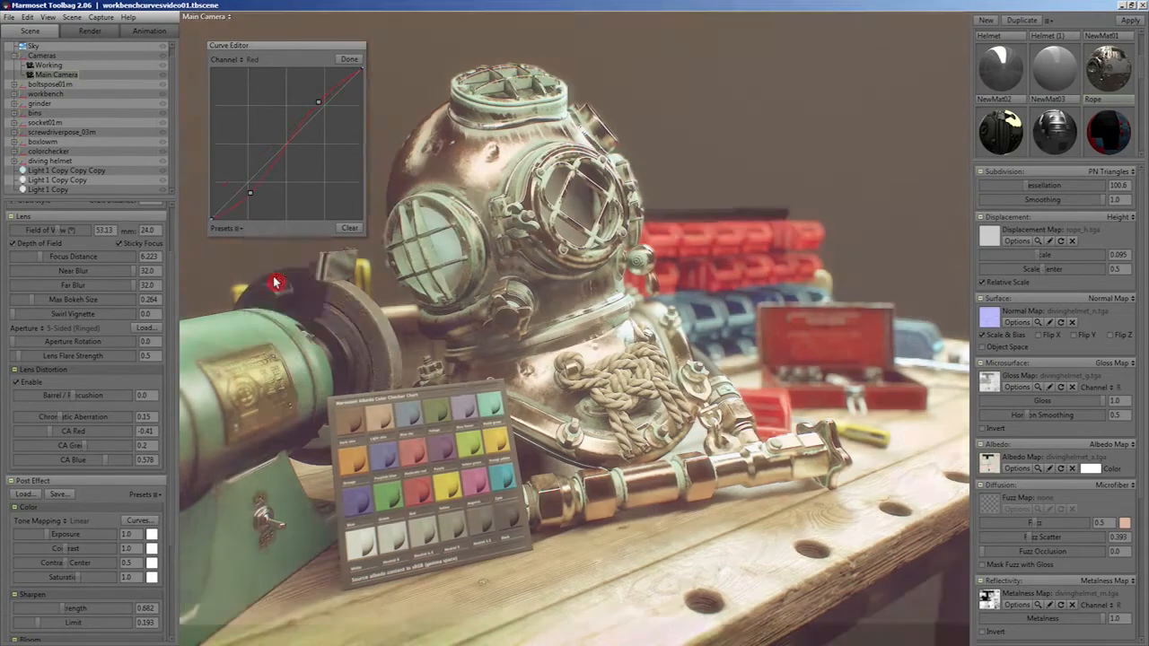
left_click(243, 231)
left_click(268, 268)
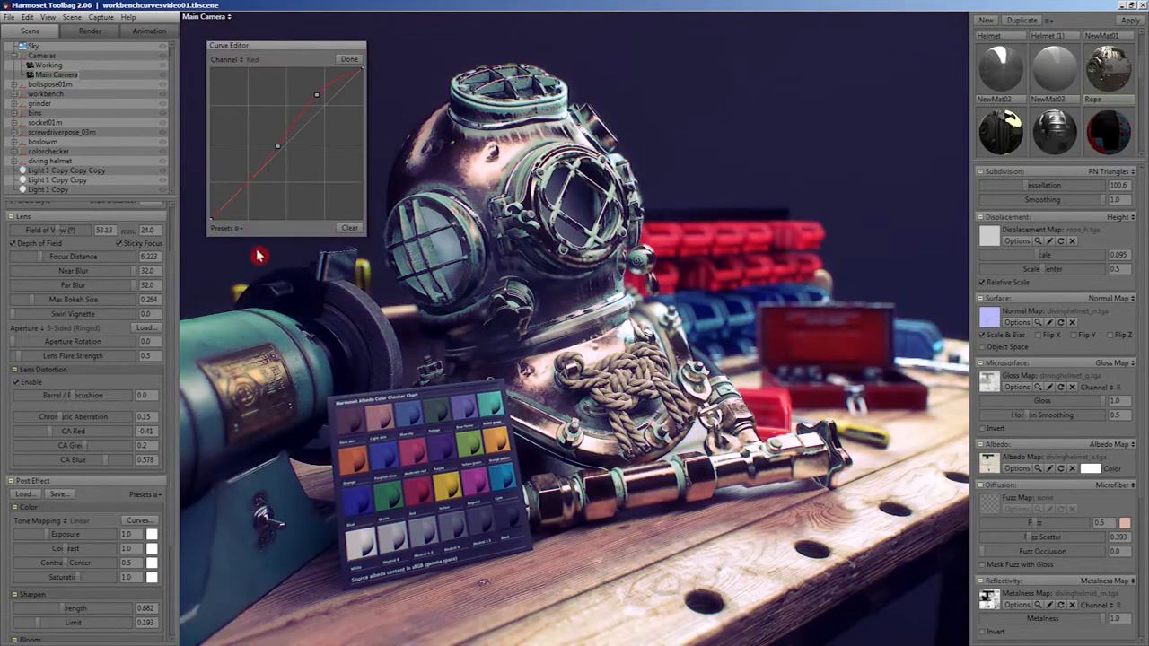
left_click(242, 232)
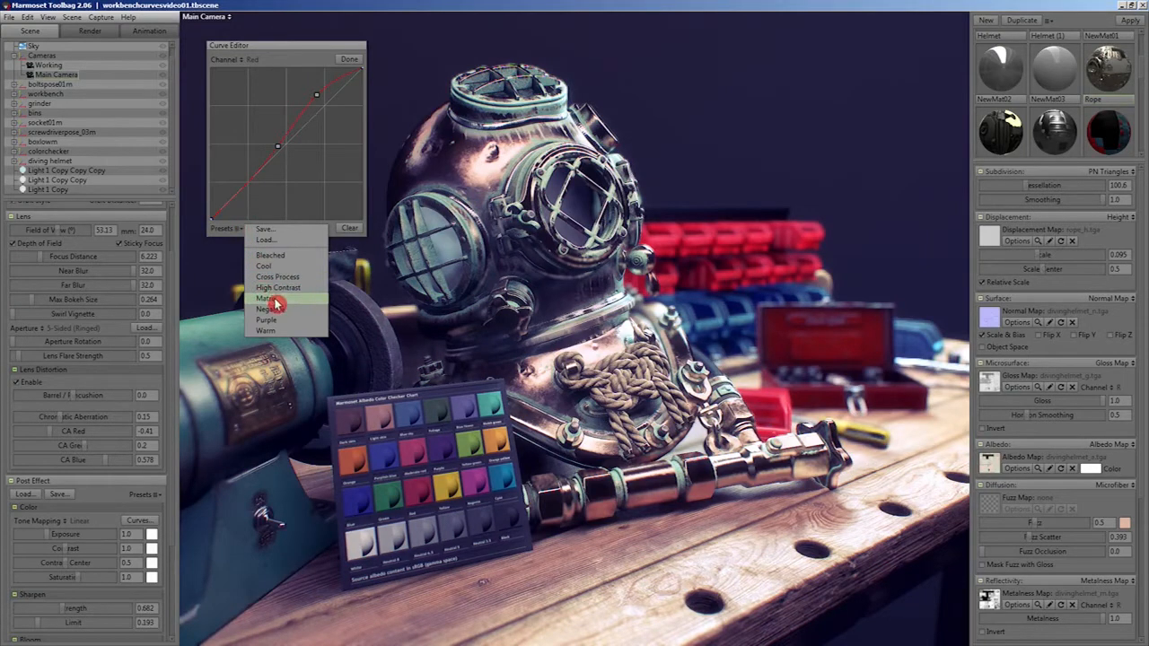
left_click(274, 329)
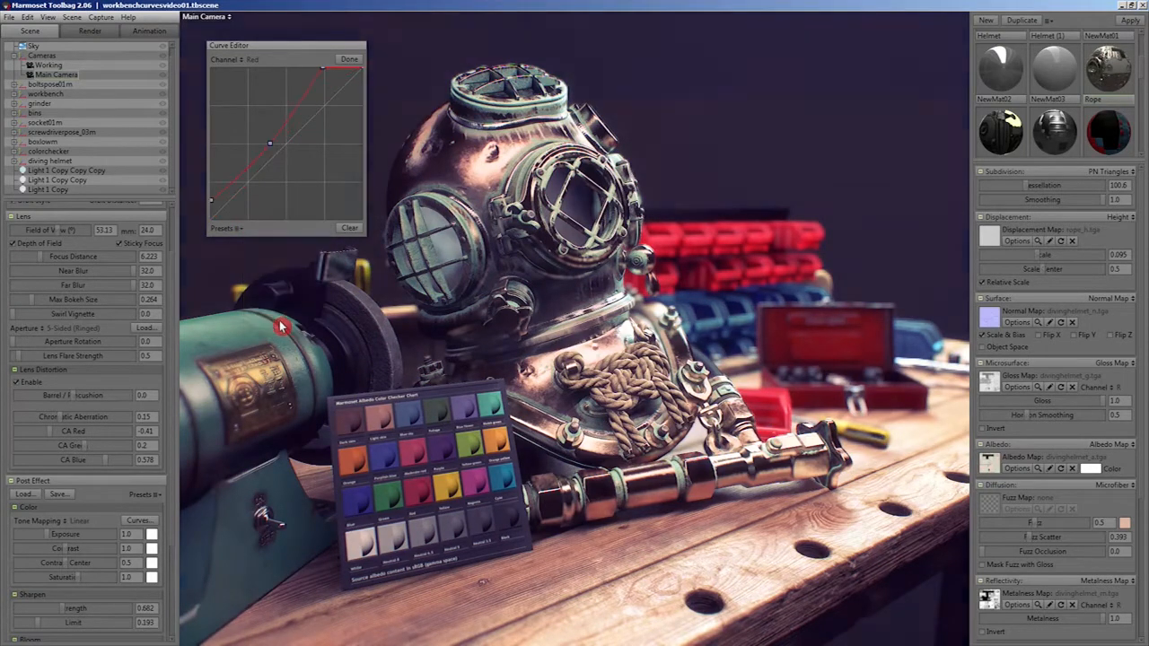
left_click(242, 233)
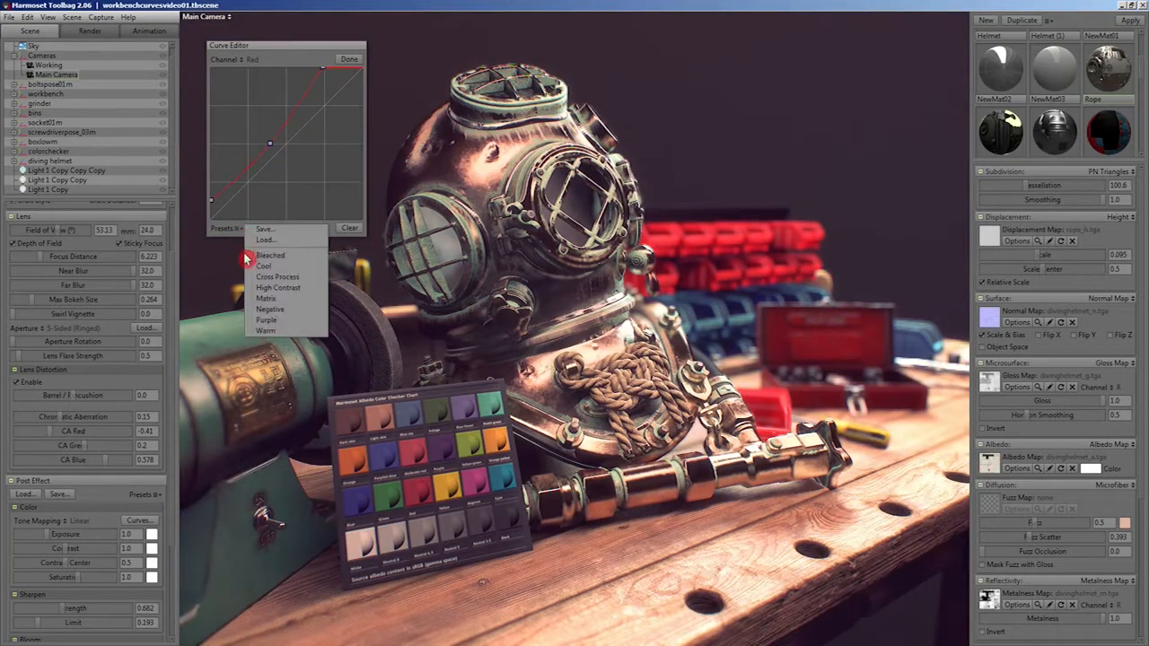
left_click(263, 297)
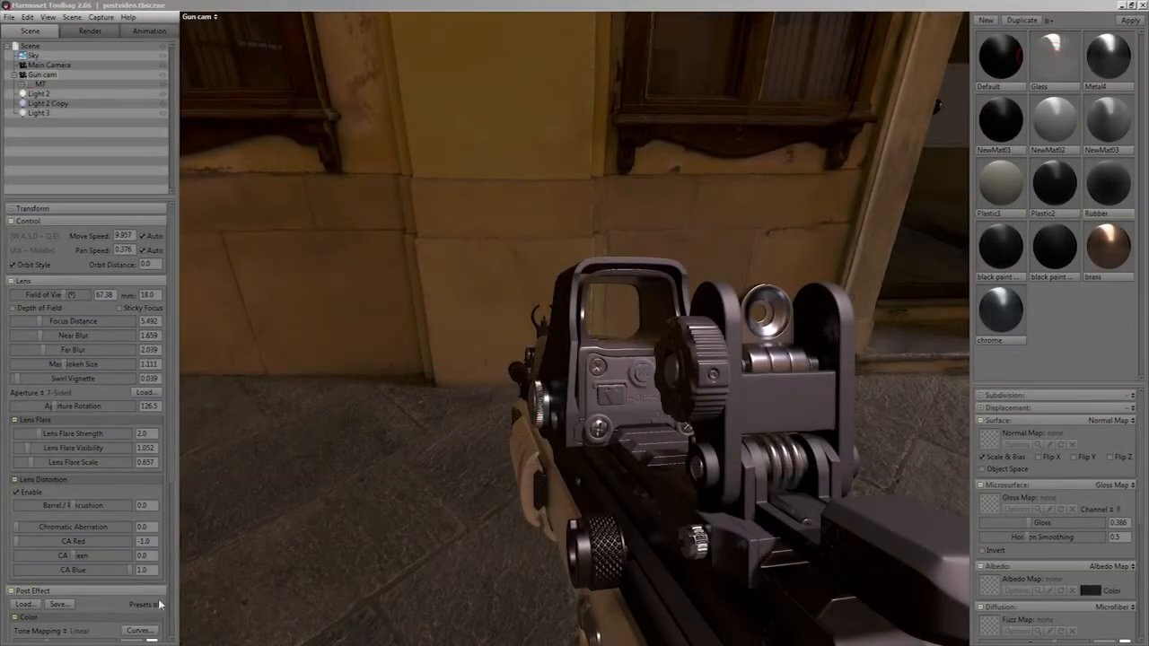
- Set the Gun cam's lens flare visibility to 1.105 and lens flare scale to 1.026, checking the flares against the bright archway
left_click(162, 5)
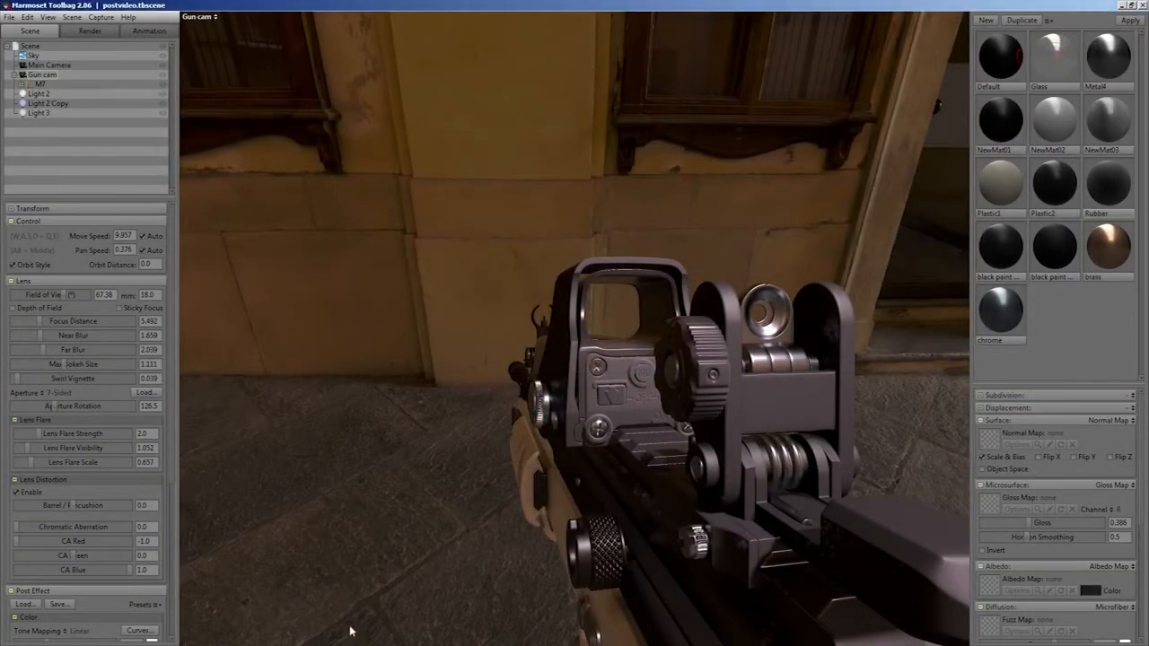
left_click_drag(351, 632, 526, 536)
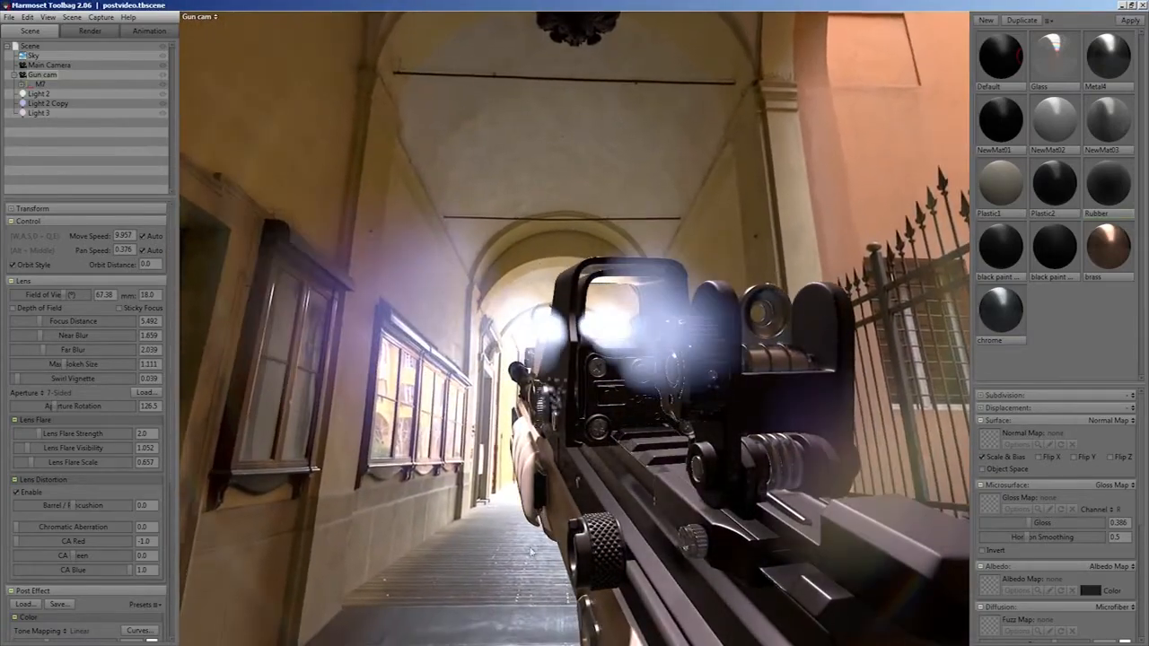
mouse_move(522, 564)
left_mouse_down()
mouse_move(518, 541)
mouse_move(520, 556)
left_mouse_up()
left_click_drag(515, 598, 745, 387)
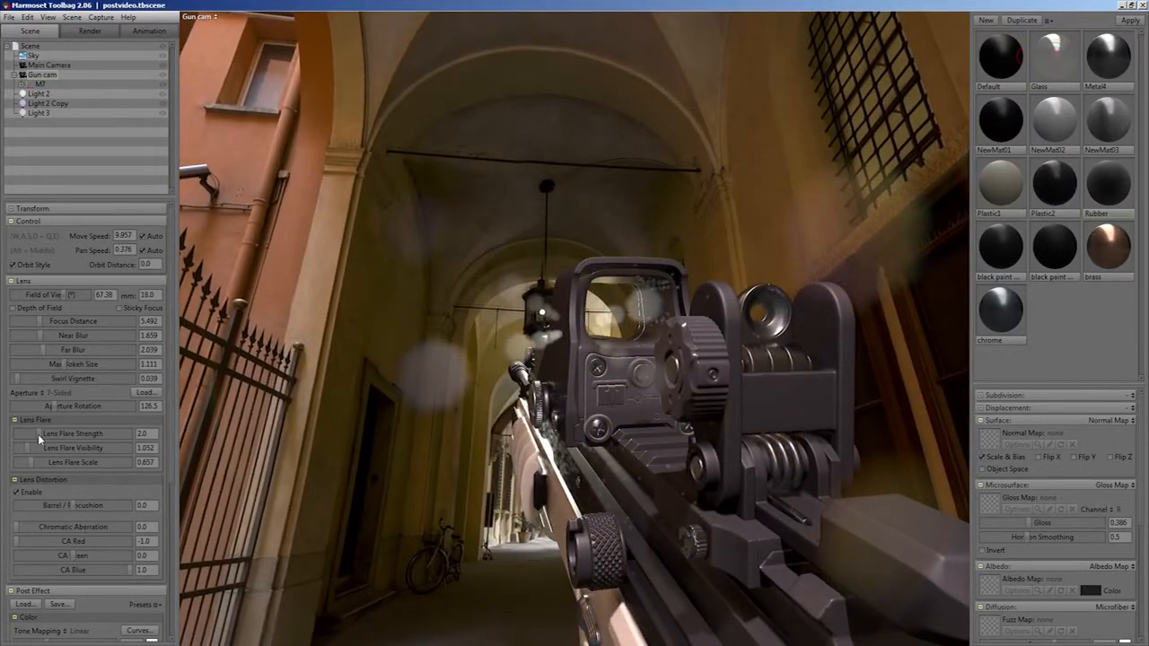
left_click_drag(40, 438, 39, 462)
mouse_move(537, 454)
left_mouse_down("alt")
mouse_move(499, 503)
mouse_move(530, 515)
mouse_move(558, 449)
left_mouse_up("alt")
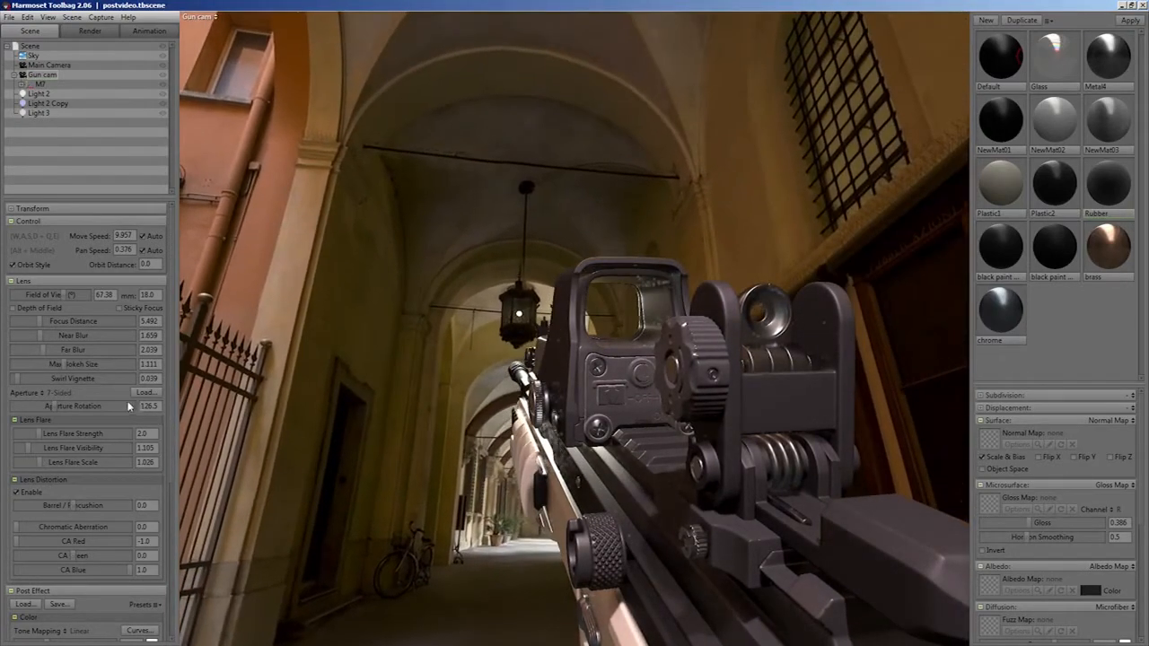
- Give the lens a 4-Sided aperture rotated to 151.4 and reduce the lens flare strength to 0.0
left_click(54, 393)
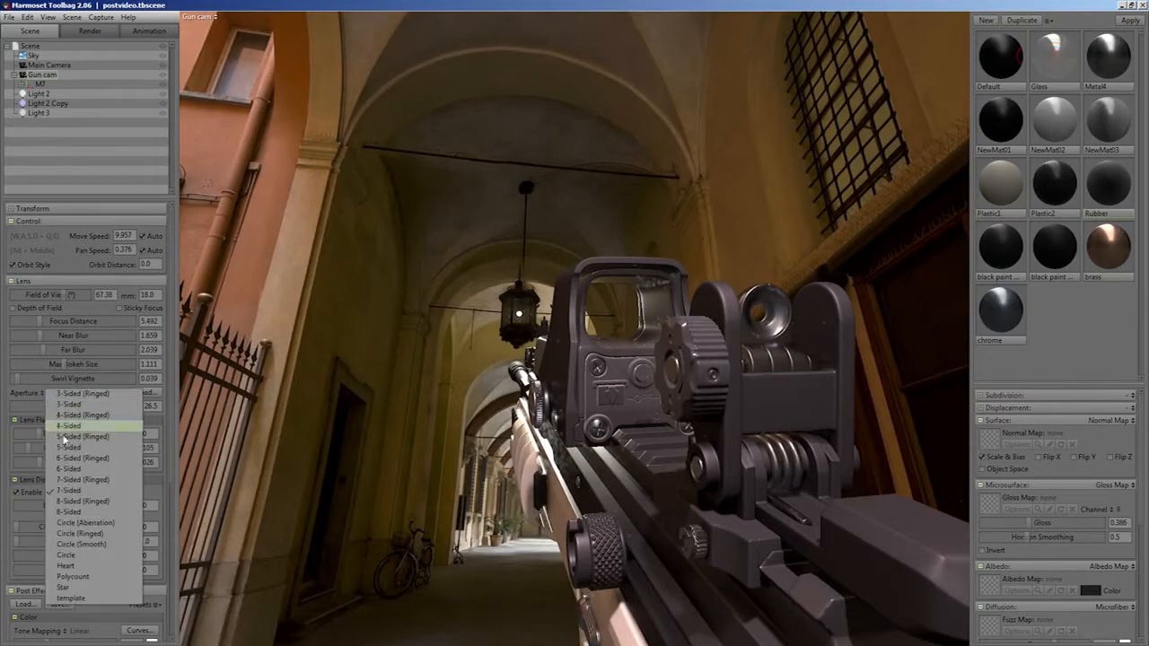
left_click(70, 425)
mouse_move(493, 524)
left_mouse_down("alt")
mouse_move(474, 514)
mouse_move(483, 524)
mouse_move(472, 528)
mouse_move(484, 522)
left_mouse_up("alt")
left_click_drag(59, 409, 10, 436)
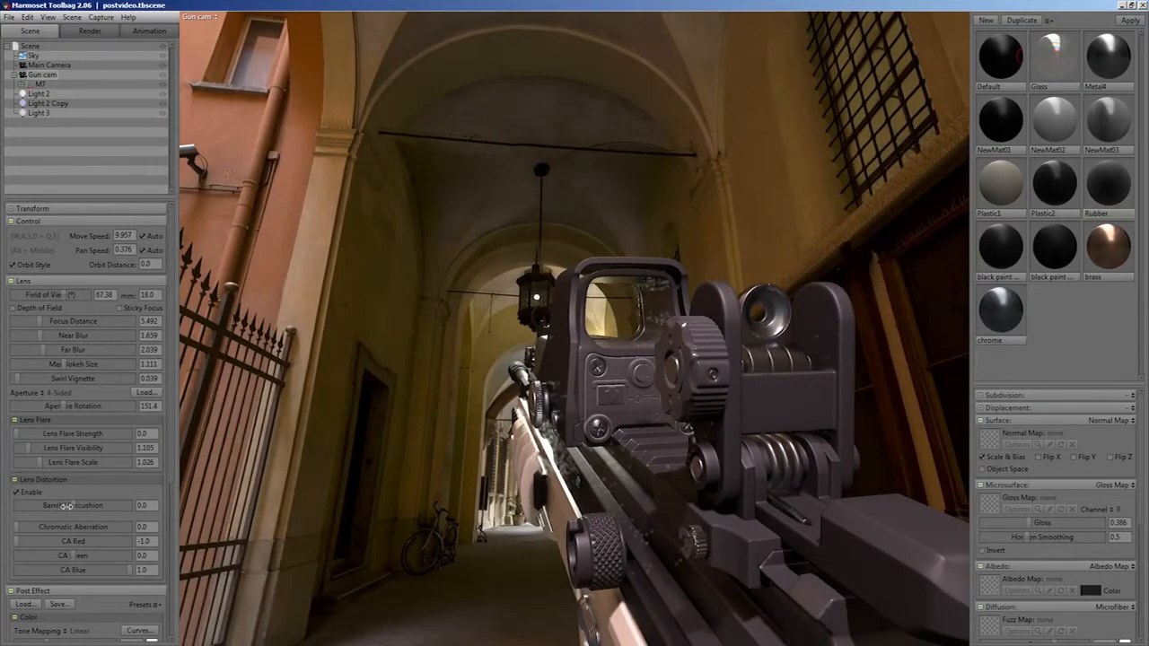
- Set the lens distortion's Barrel/Pincushion to -0.2 and raise Chromatic Aberration to 1.0
mouse_move(66, 507)
left_mouse_down()
mouse_move(106, 507)
mouse_move(44, 507)
mouse_move(63, 511)
left_mouse_up()
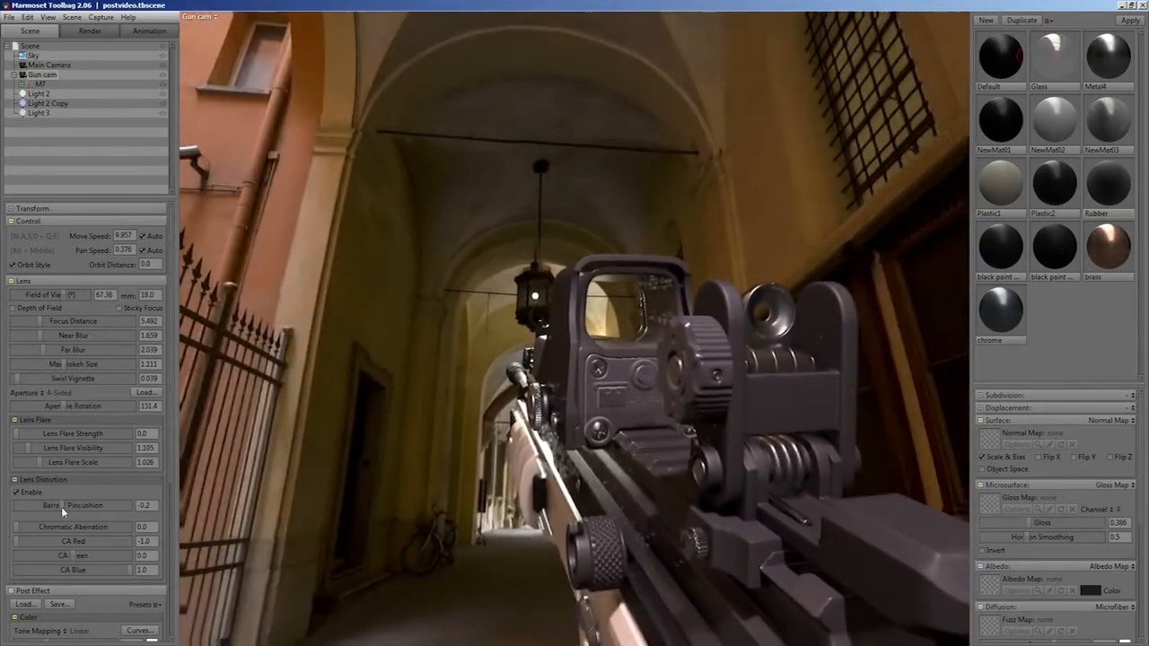
left_click_drag(516, 515, 185, 514, "alt")
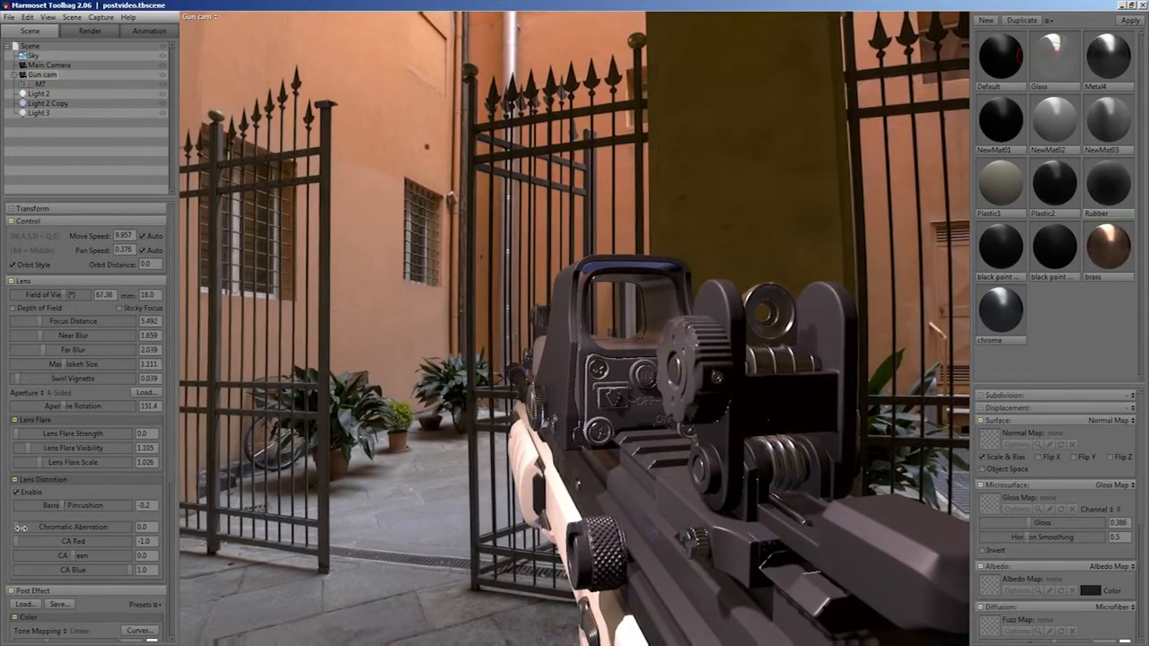
left_click_drag(70, 527, 144, 527)
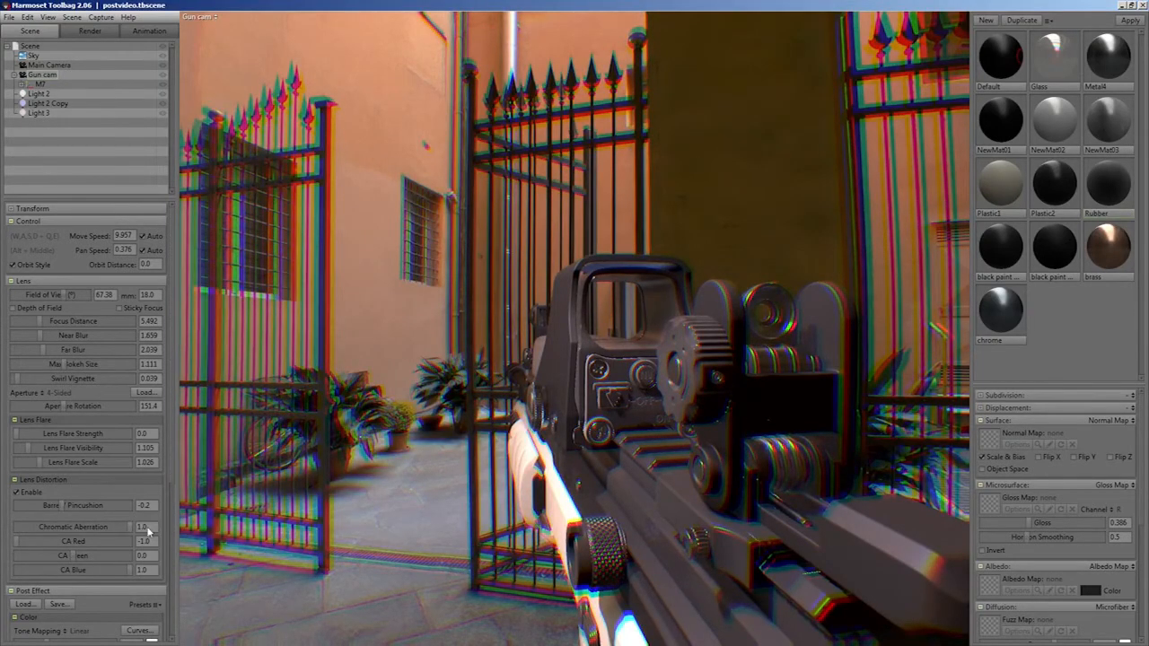
left_click_drag(400, 487, 154, 471, "alt")
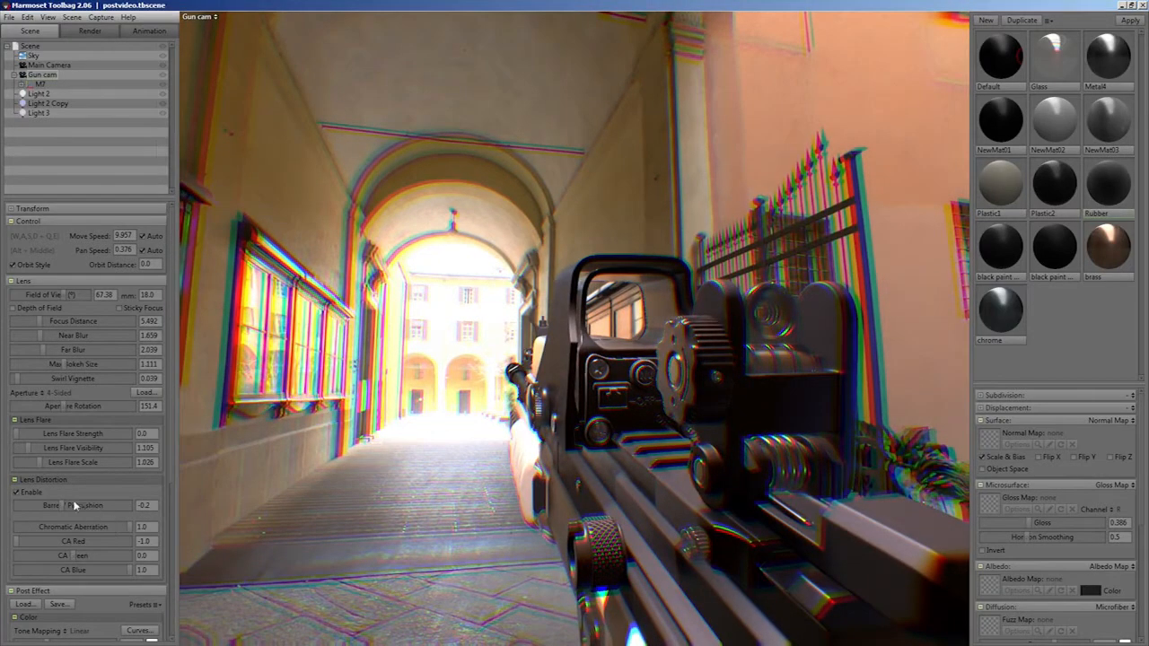
left_click_drag(128, 527, 161, 528)
mouse_move(393, 522)
left_mouse_down("alt")
mouse_move(505, 488)
mouse_move(483, 523)
mouse_move(381, 519)
left_mouse_up("alt")
- Shift the aberration's color channels to CA Red -0.442, CA Green 0.242 and CA Blue 0.505
left_click_drag(16, 544, 132, 579)
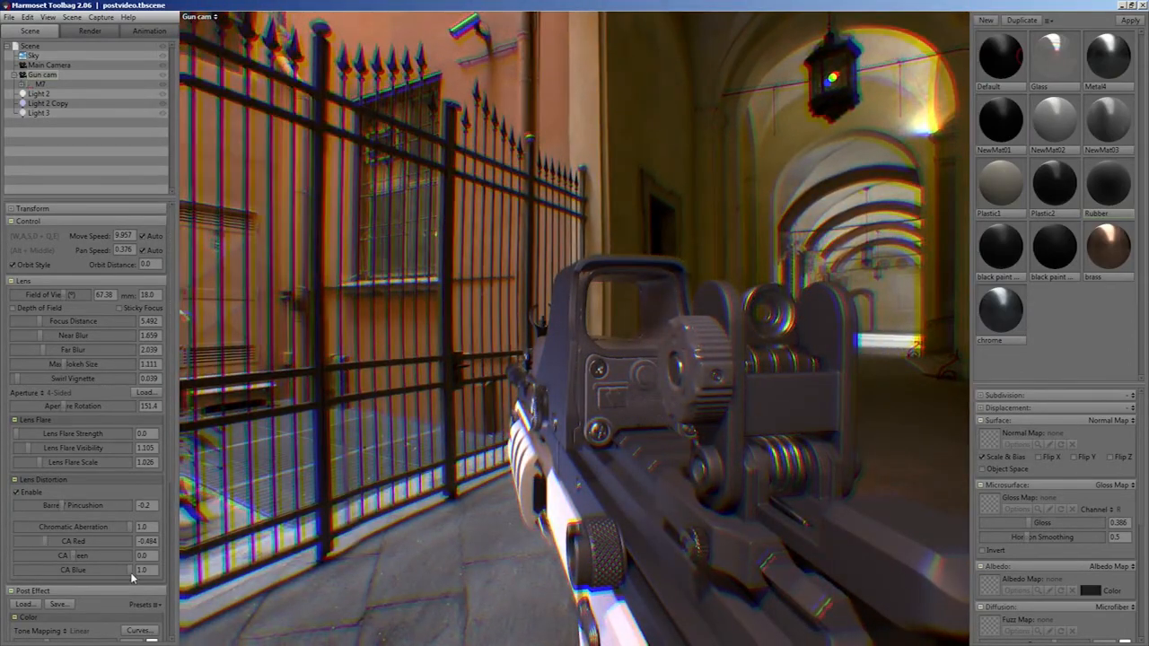
left_click_drag(72, 556, 90, 555)
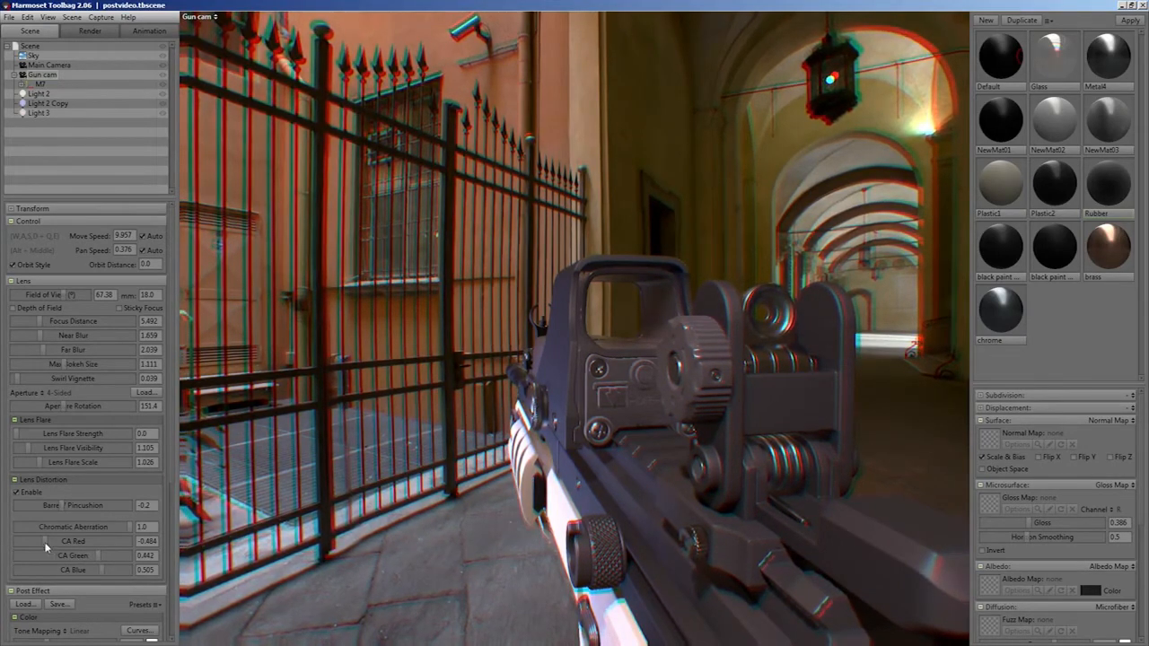
left_click_drag(99, 559, 86, 556)
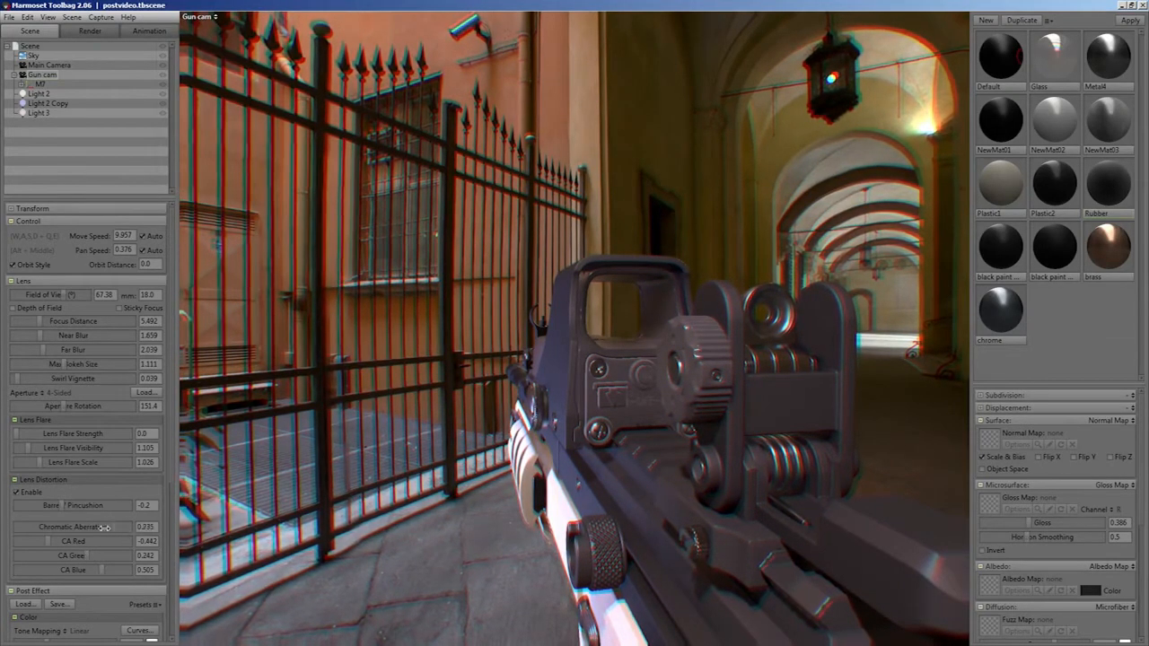
- Reduce the overall Chromatic Aberration strength to 0.255 and check the fringing around the scene
left_click_drag(133, 527, 43, 529)
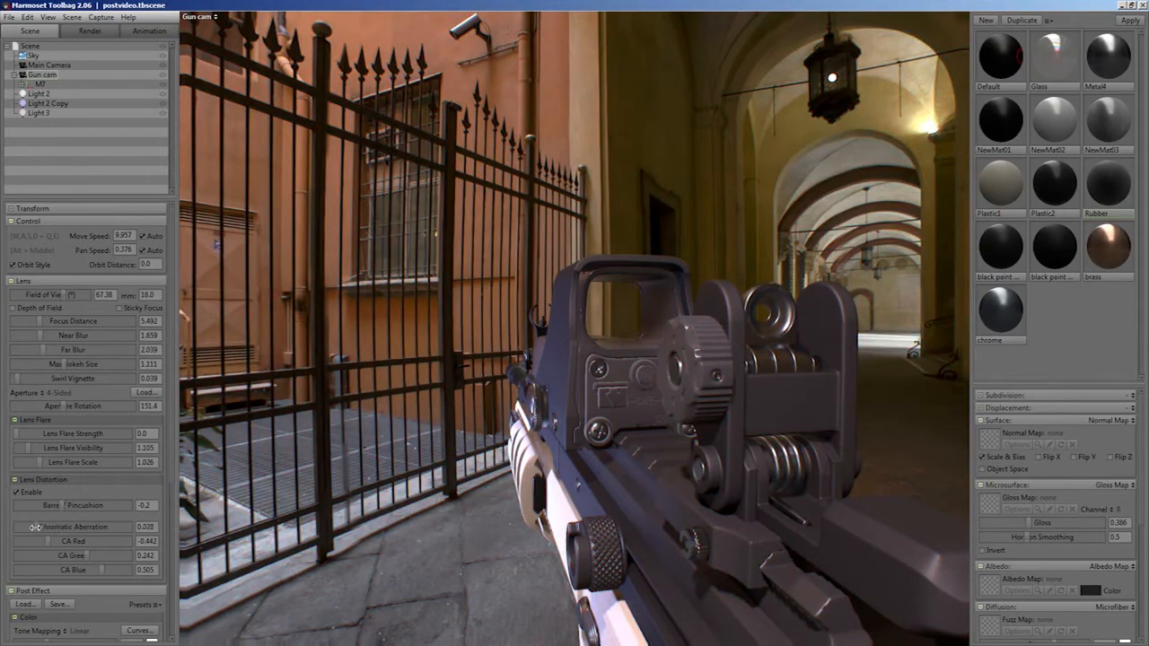
left_click_drag(393, 515, 413, 507, "alt")
mouse_move(85, 527)
left_mouse_down()
mouse_move(137, 527)
mouse_move(45, 531)
mouse_move(85, 530)
mouse_move(70, 531)
left_mouse_up()
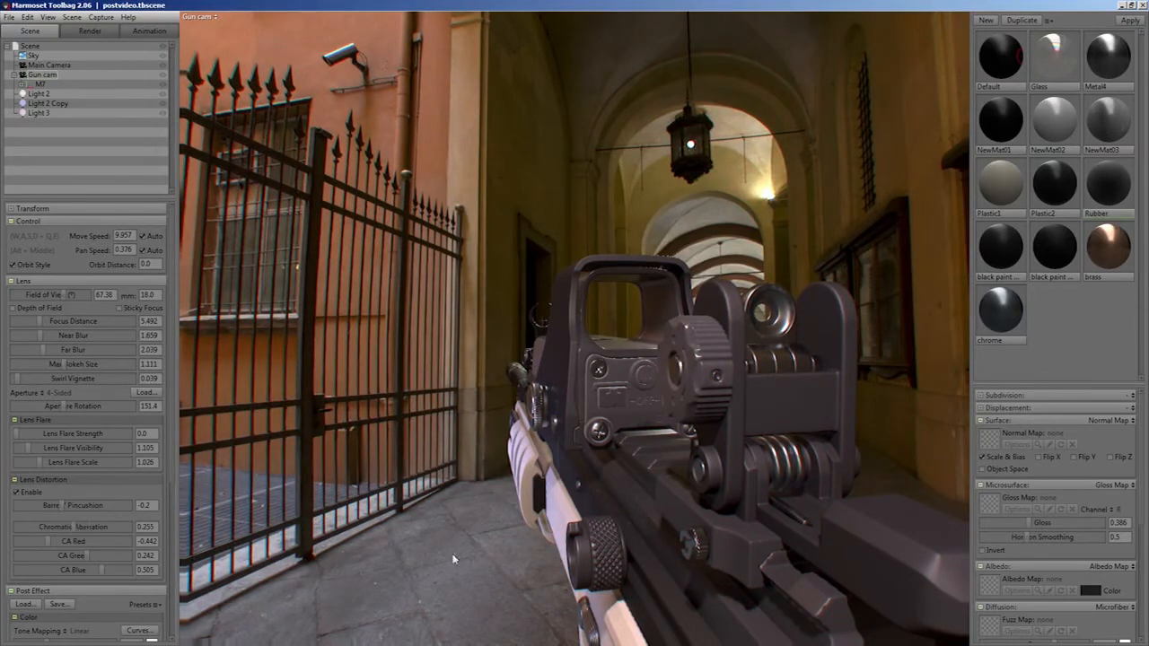
left_click_drag(522, 559, 395, 582, "alt")
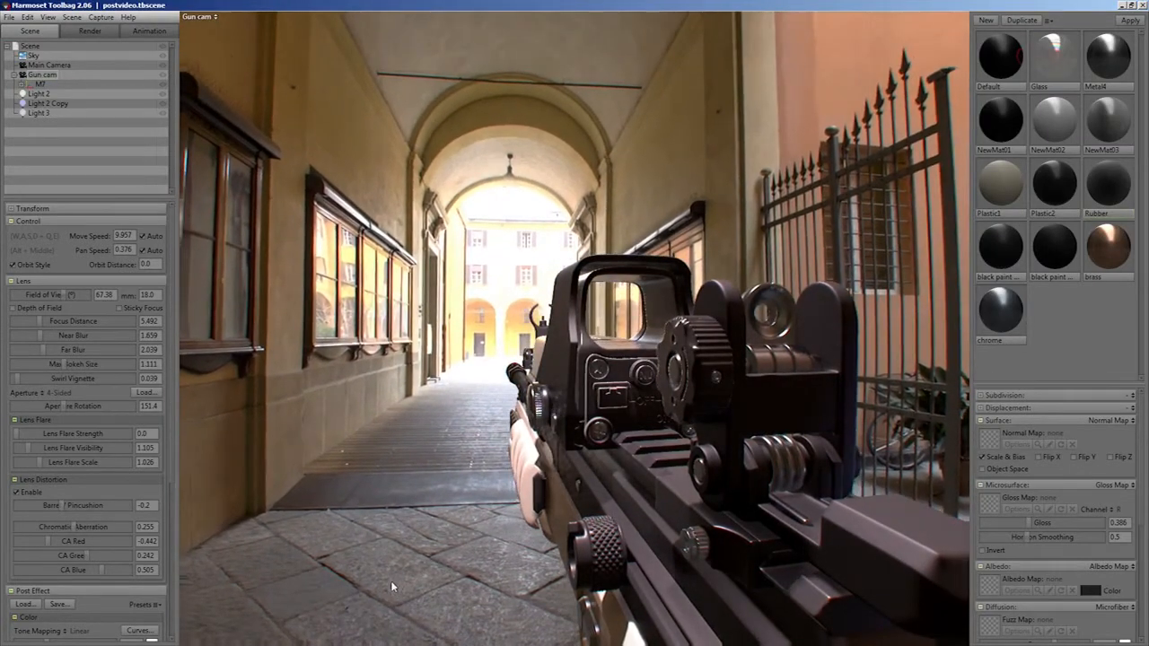
- Examine how the M7 model parented under Gun cam follows the camera as the view turns
left_click(40, 83)
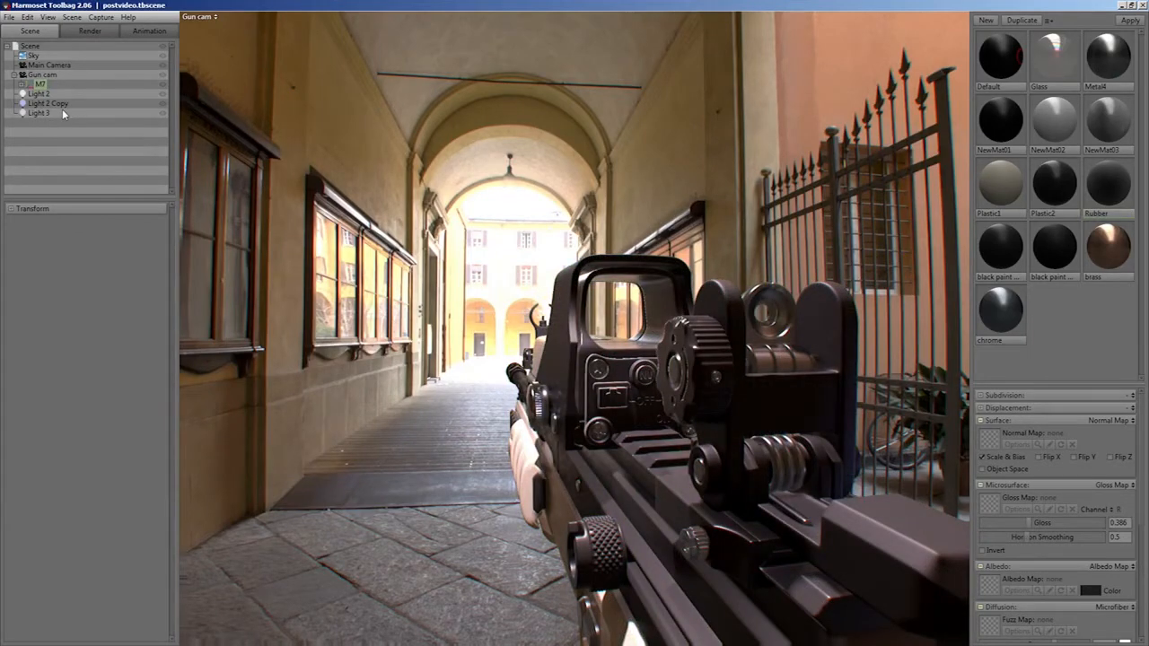
double_click(40, 83)
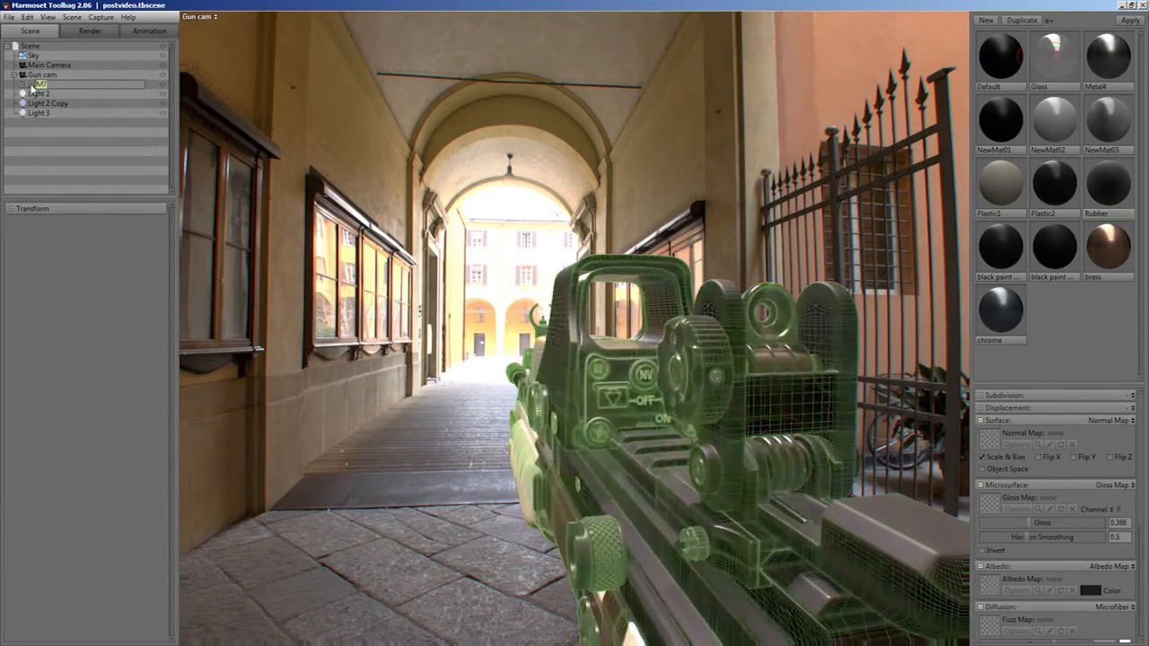
left_click(32, 76)
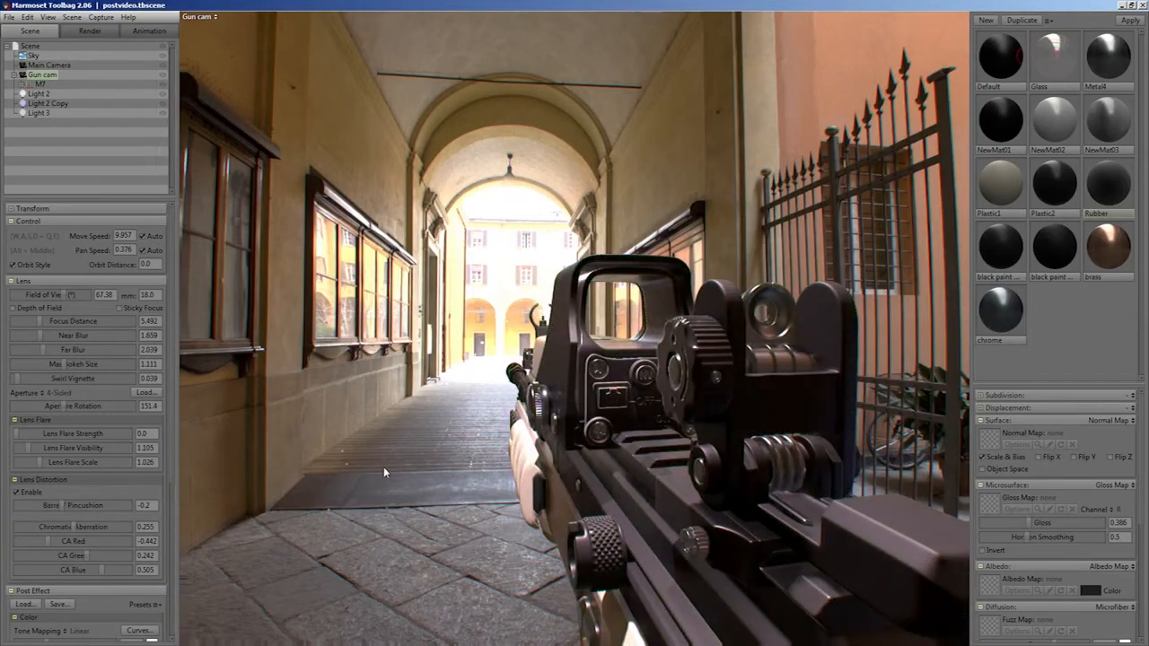
left_click(408, 499)
left_click_drag(400, 558, 707, 512)
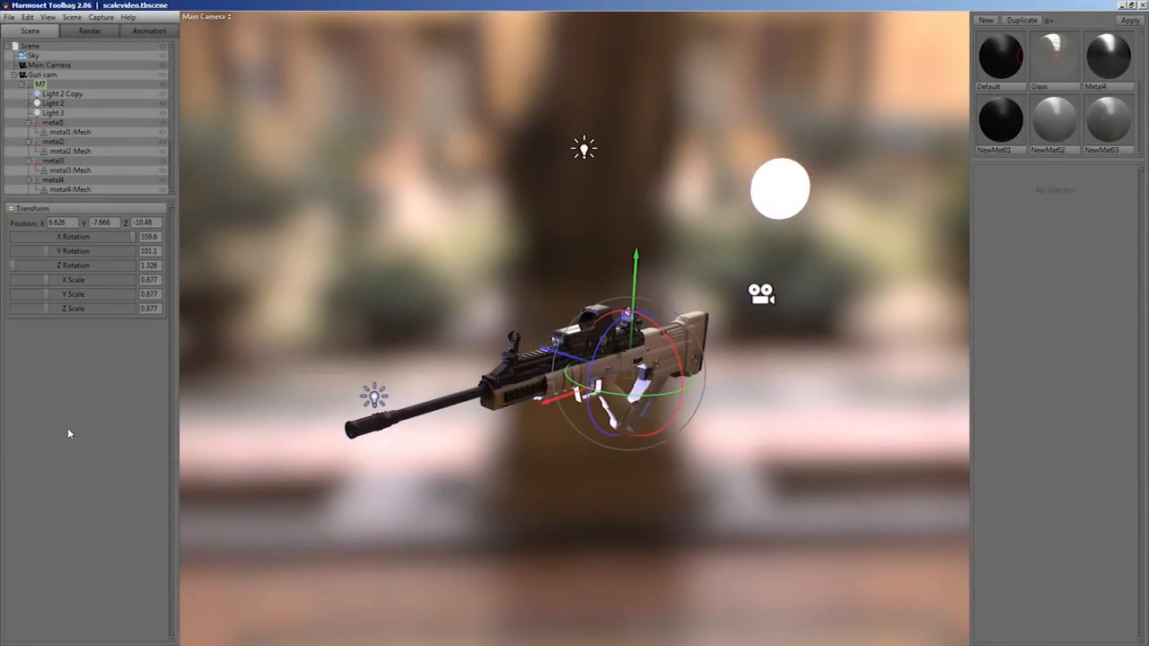
- Switch the manipulator to Scale Mode and resize the whole M7 rifle, both uniformly and along individual axes
key("r")
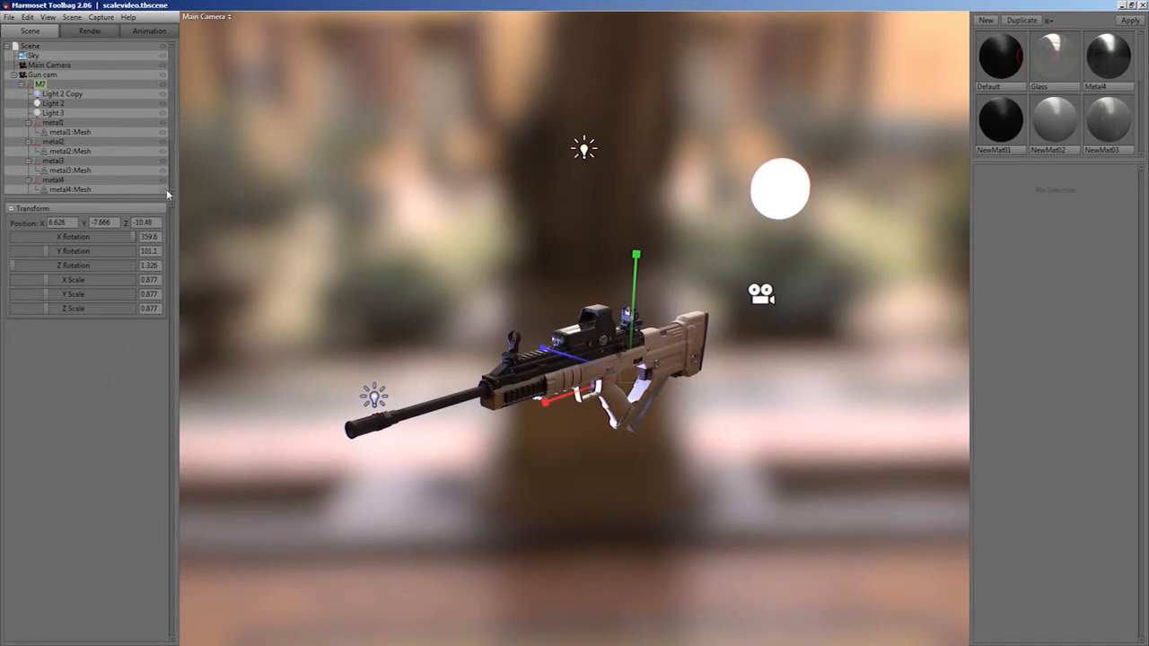
left_click(27, 17)
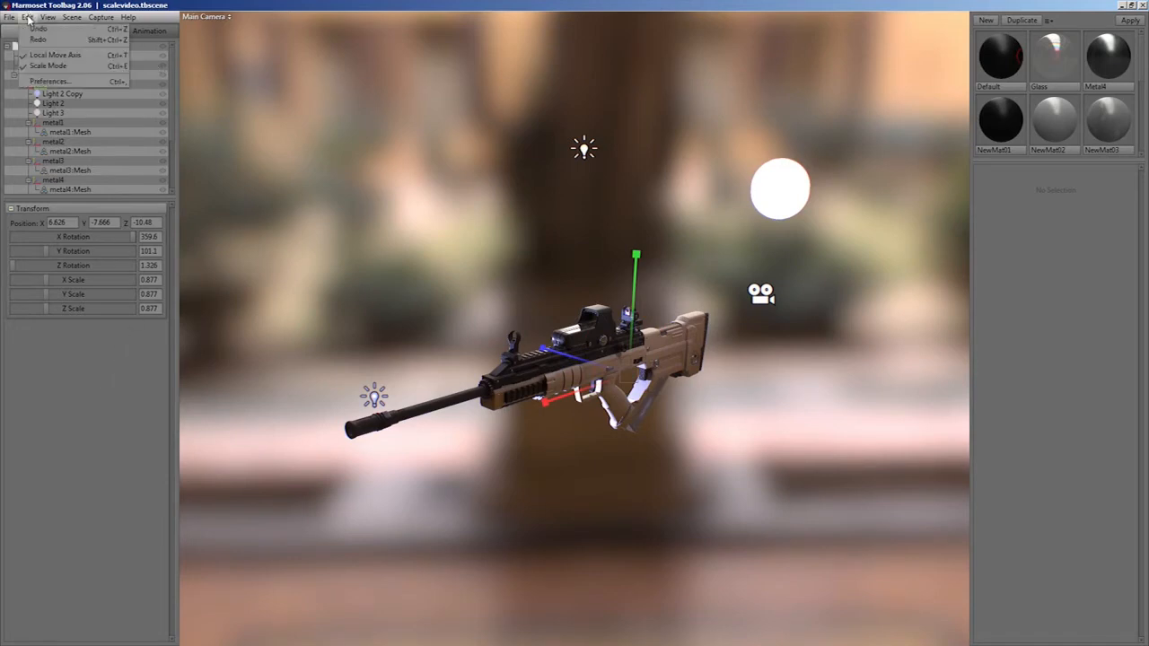
left_click(54, 333)
left_click_drag(622, 384, 555, 354)
mouse_move(635, 276)
left_mouse_down()
mouse_move(635, 265)
mouse_move(628, 276)
left_mouse_up()
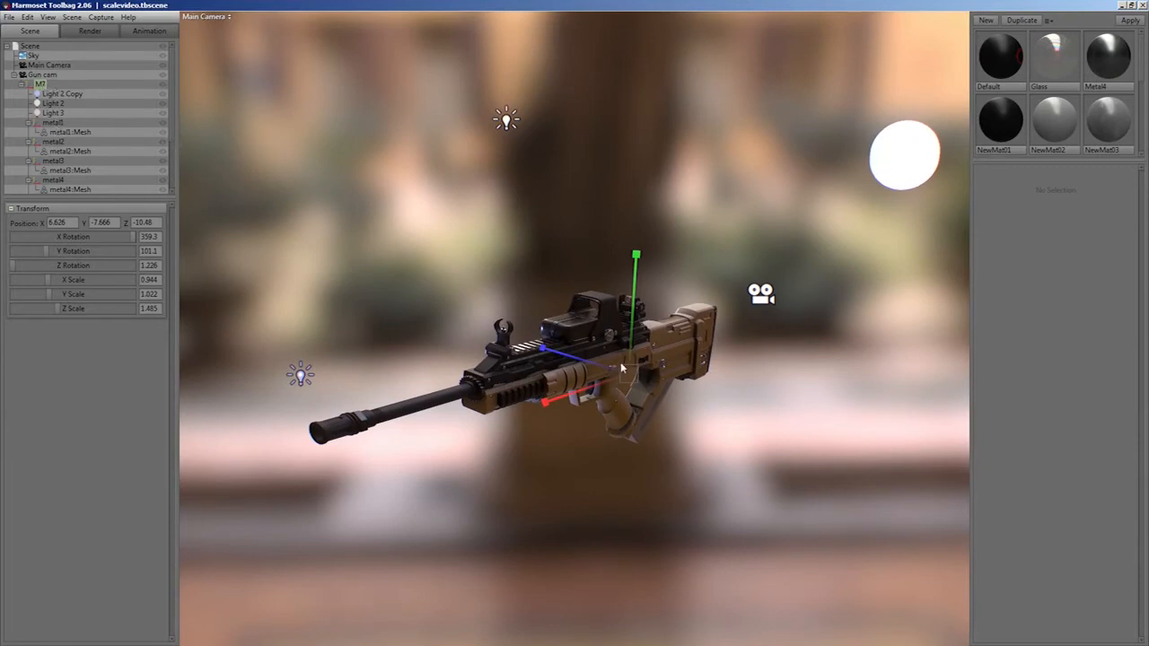
mouse_move(622, 368)
left_mouse_down()
mouse_move(634, 401)
mouse_move(634, 342)
mouse_move(627, 384)
left_mouse_up()
- Select only the rifle's tan body mesh and enlarge it relative to the other parts with the scale manipulator
left_click(609, 409)
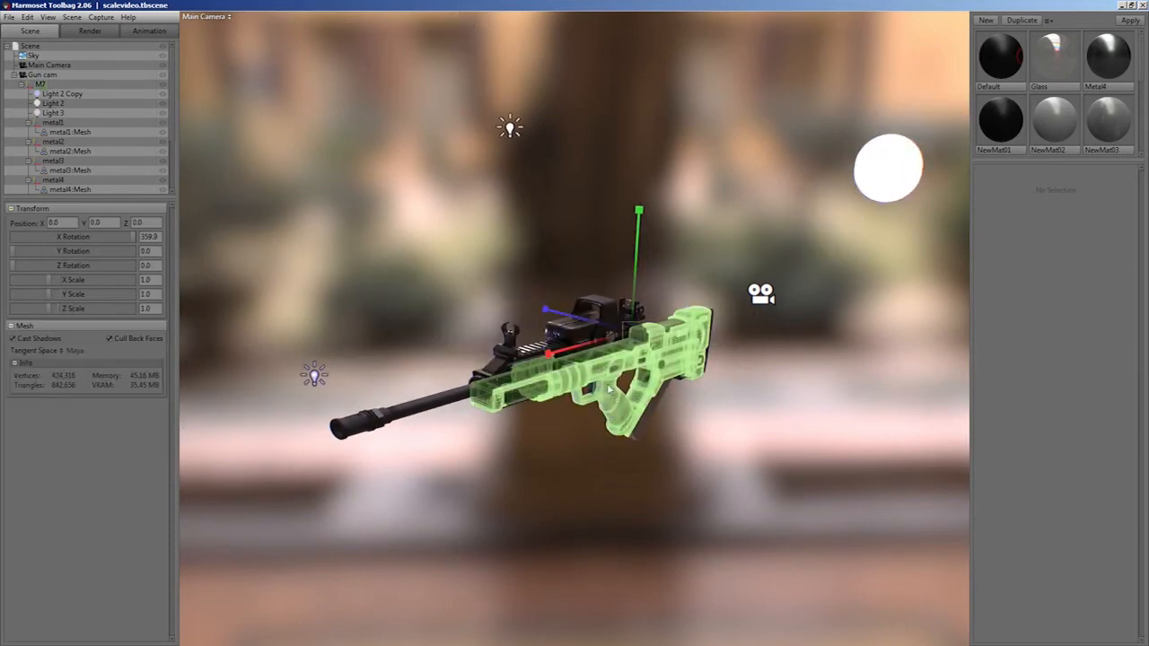
left_click_drag(629, 335, 572, 320)
mouse_move(635, 285)
left_mouse_down()
mouse_move(632, 266)
mouse_move(634, 282)
left_mouse_up()
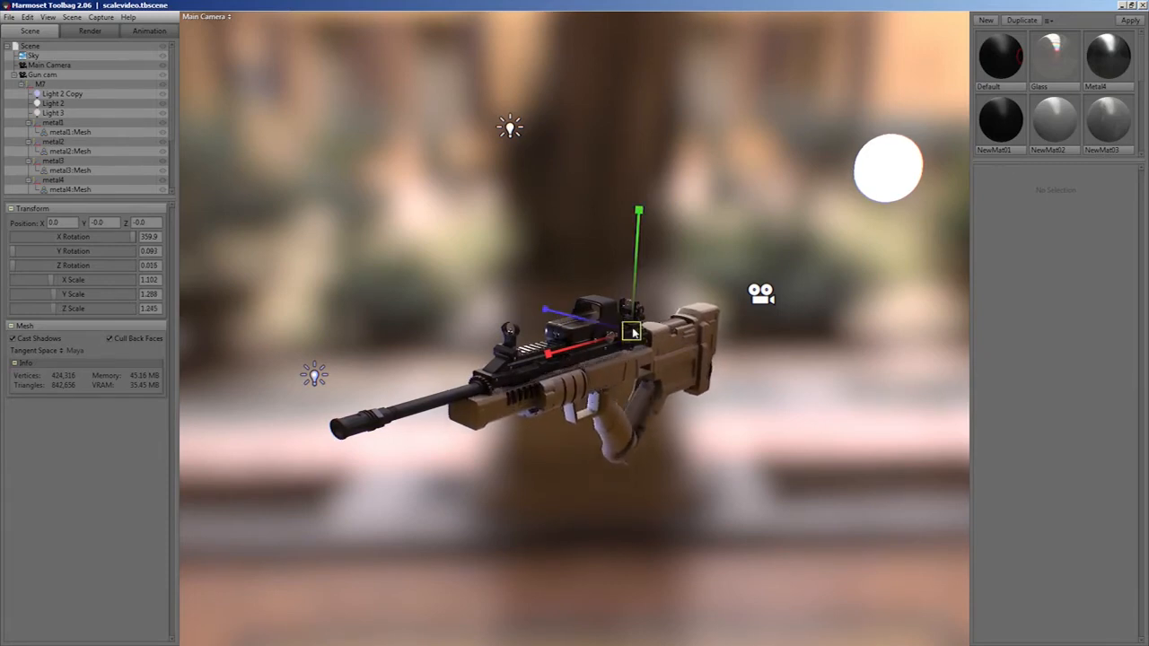
mouse_move(632, 330)
left_mouse_down()
mouse_move(650, 346)
mouse_move(636, 334)
left_mouse_up()
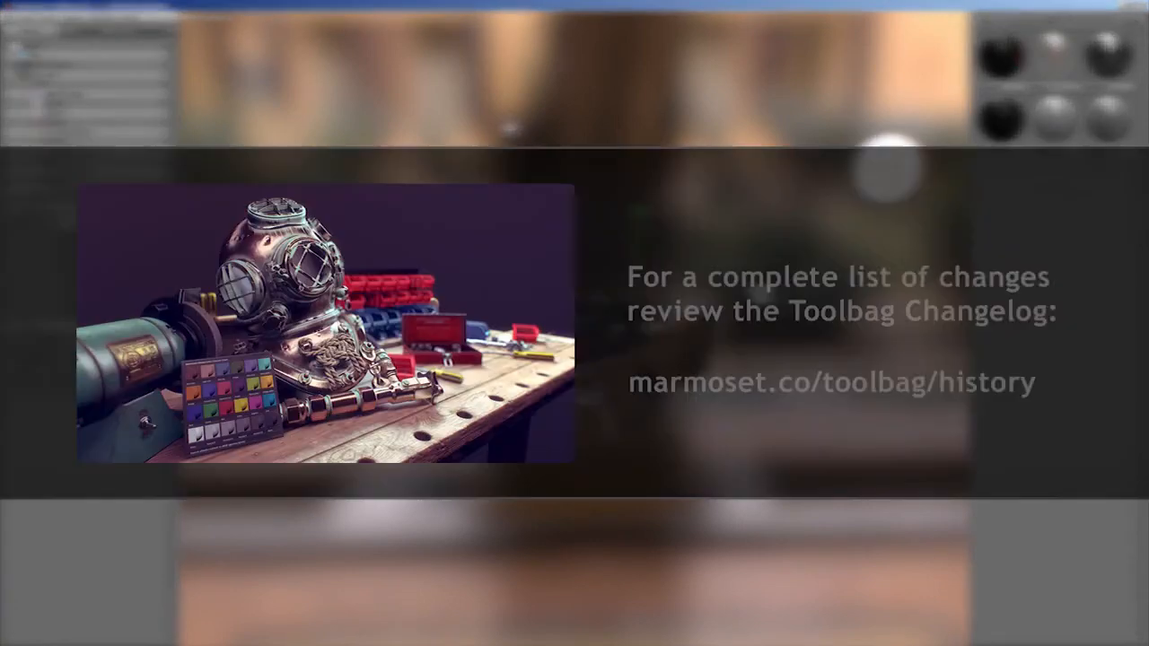